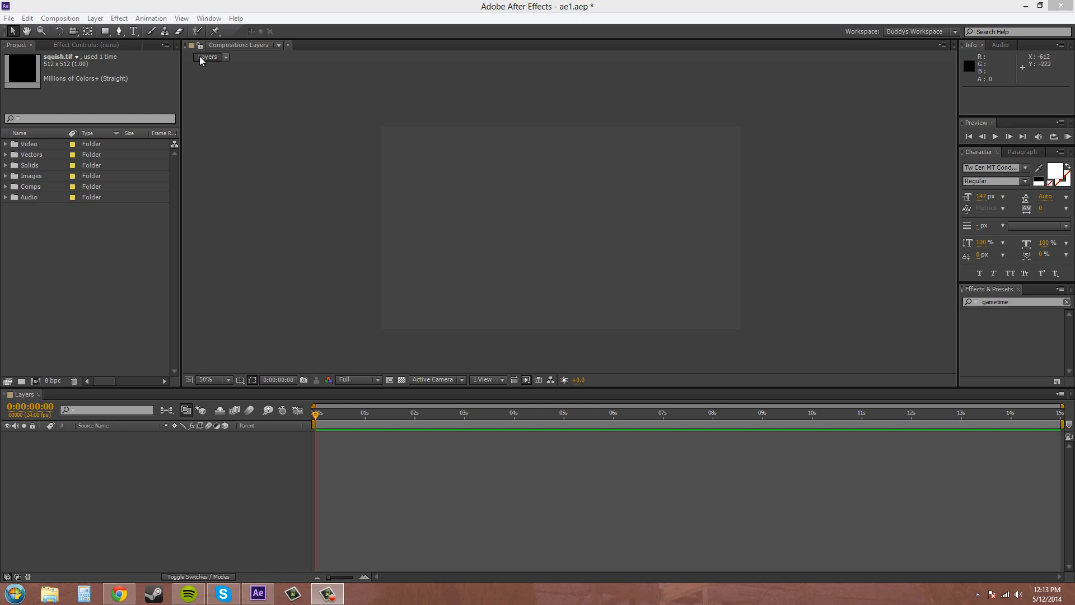
- Create a new solid layer named BG at the composition's size
left_click(219, 299)
left_click(61, 516)
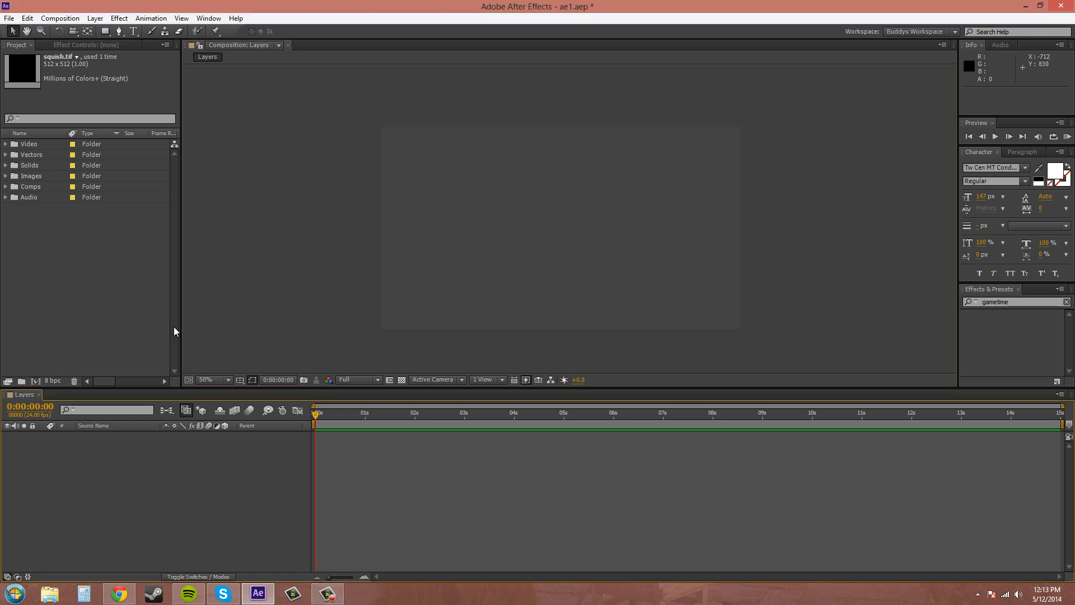
left_click(96, 20)
mouse_move(109, 31)
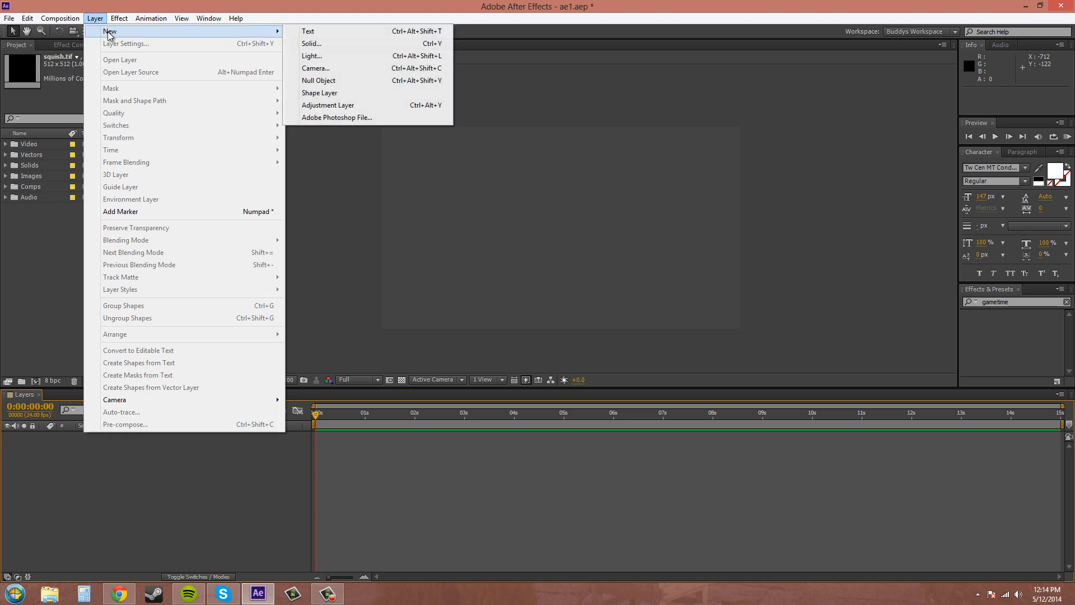
left_click(312, 43)
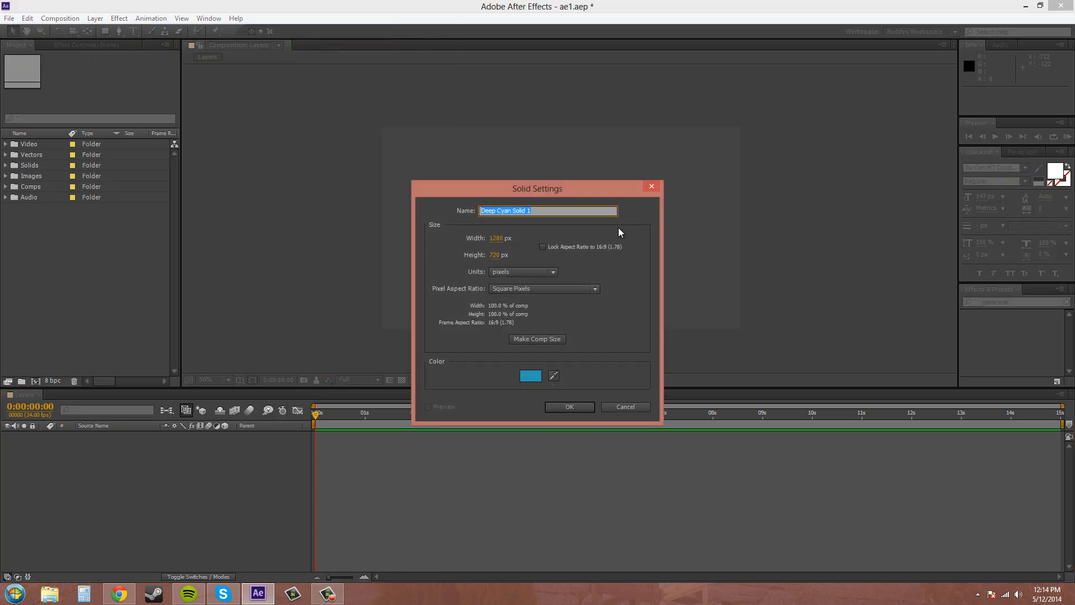
type("BG")
left_click(519, 338)
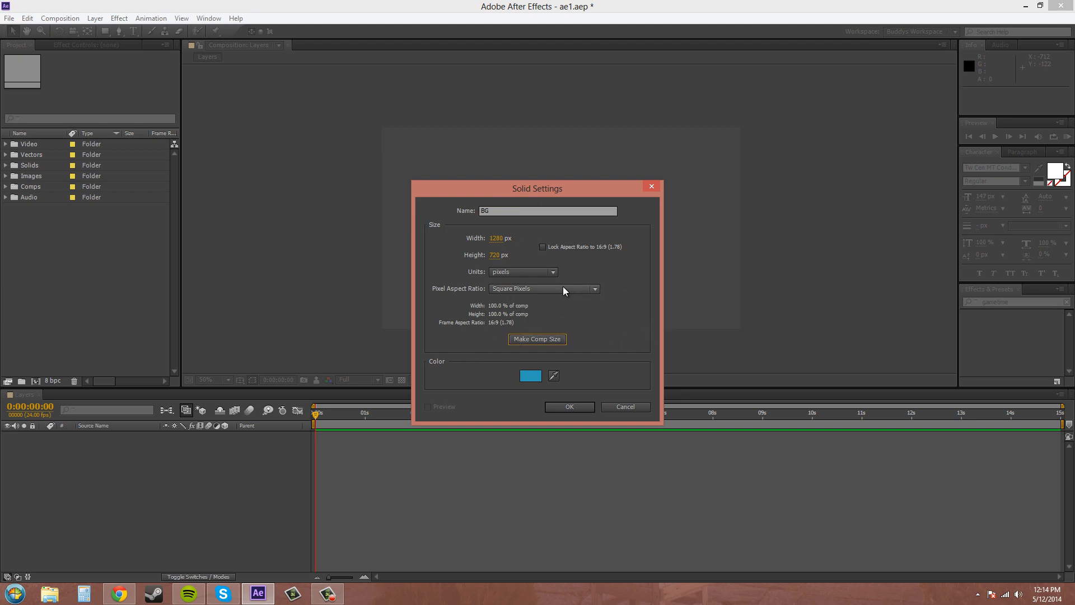
left_click(569, 408)
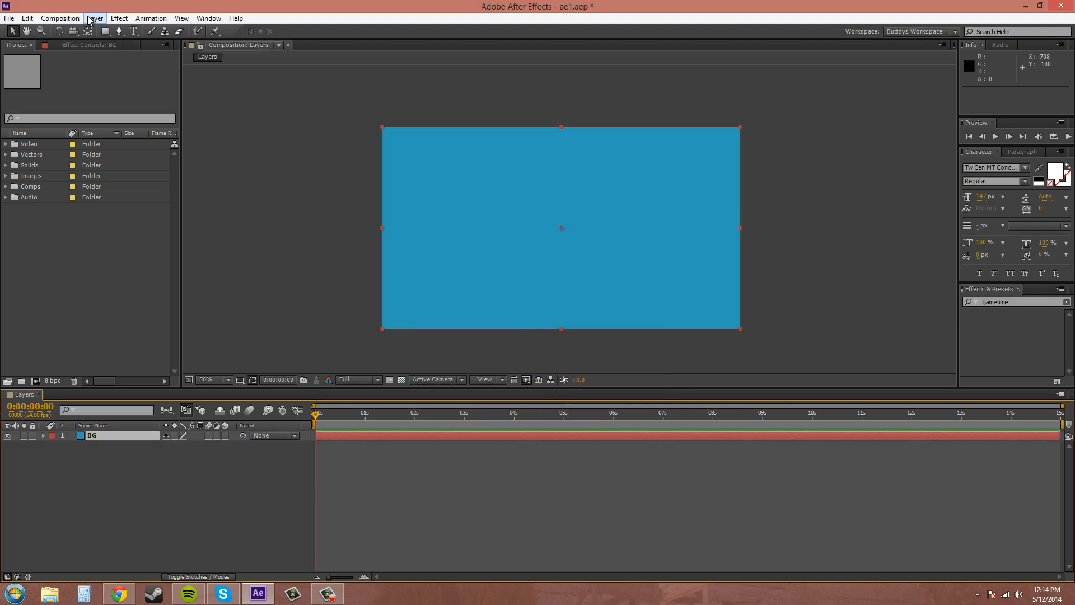
- Apply the Ramp effect from the Generate category to the BG layer and set its shape to Radial Ramp
left_click(118, 20)
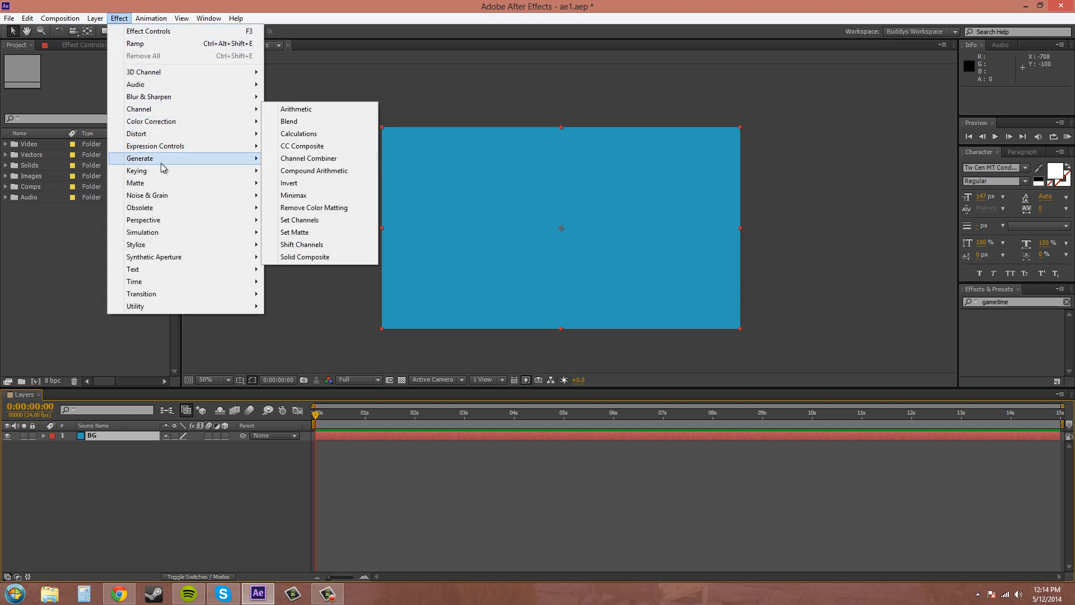
mouse_move(189, 164)
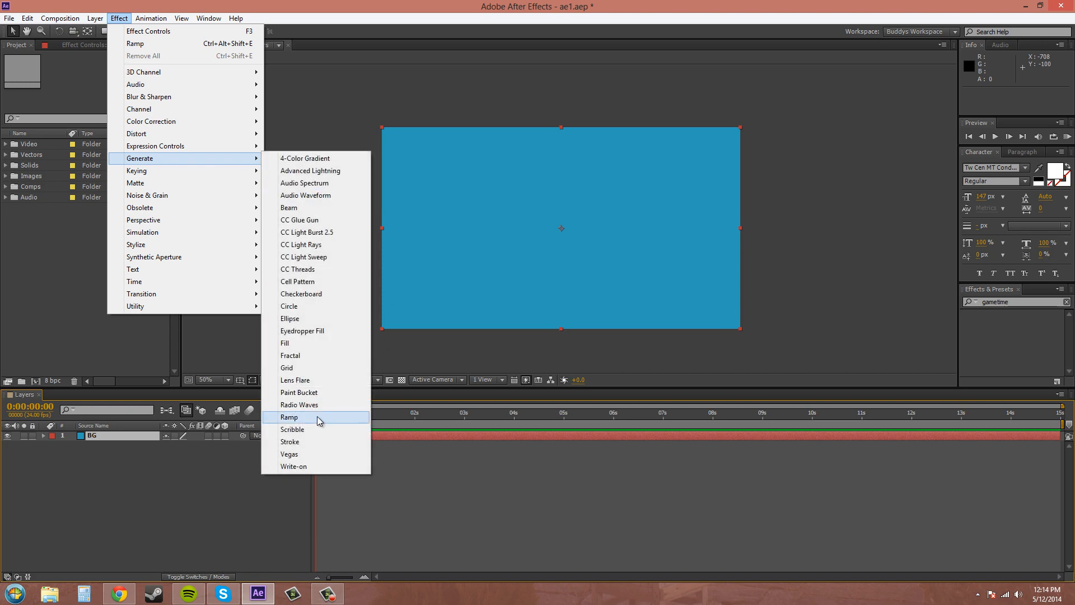
left_click(289, 417)
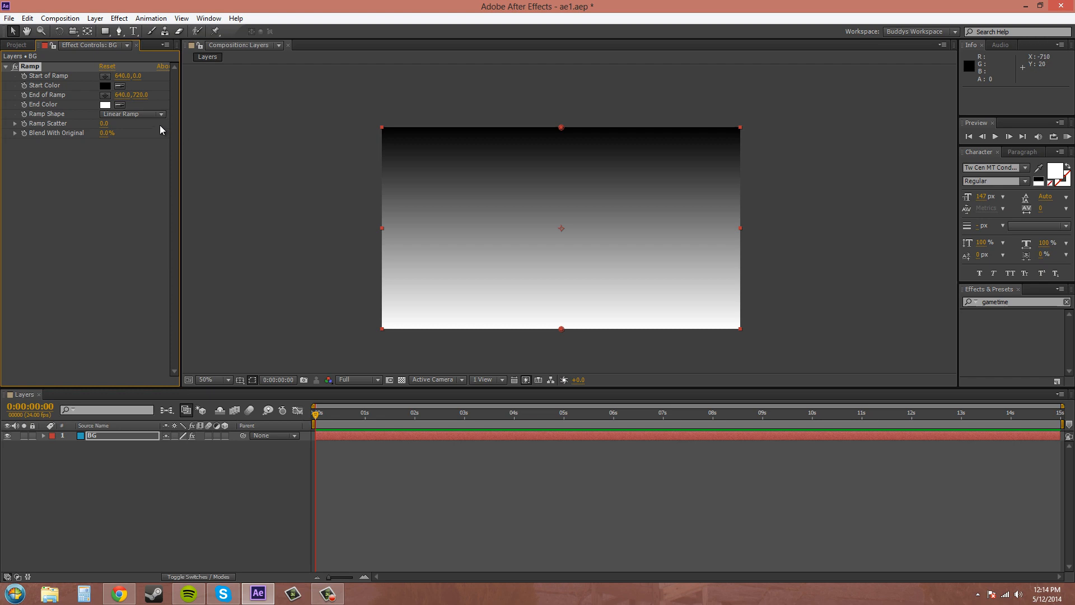
left_click(133, 114)
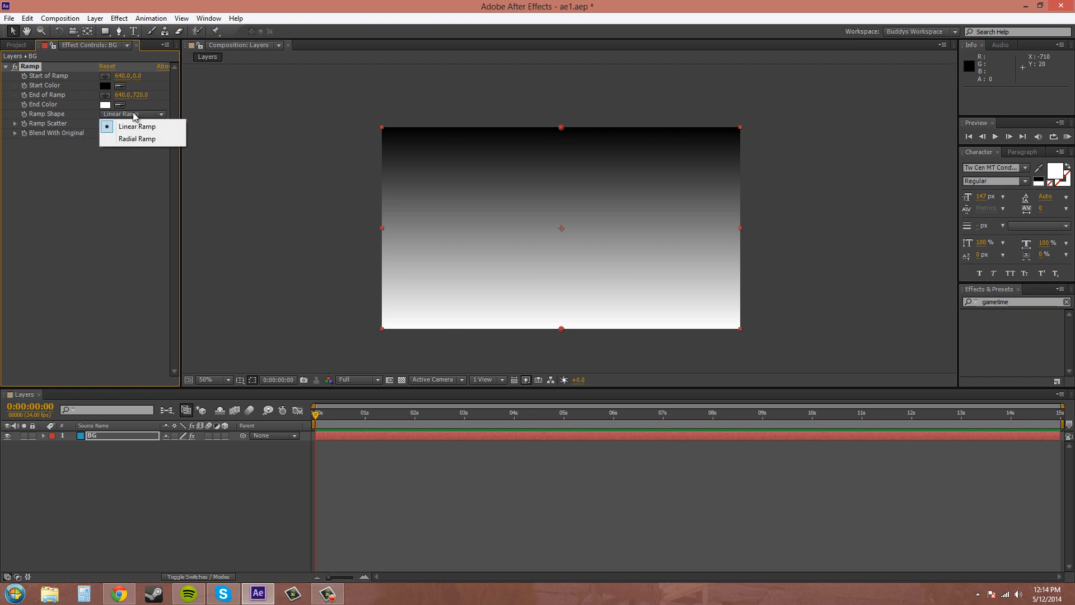
left_click(136, 142)
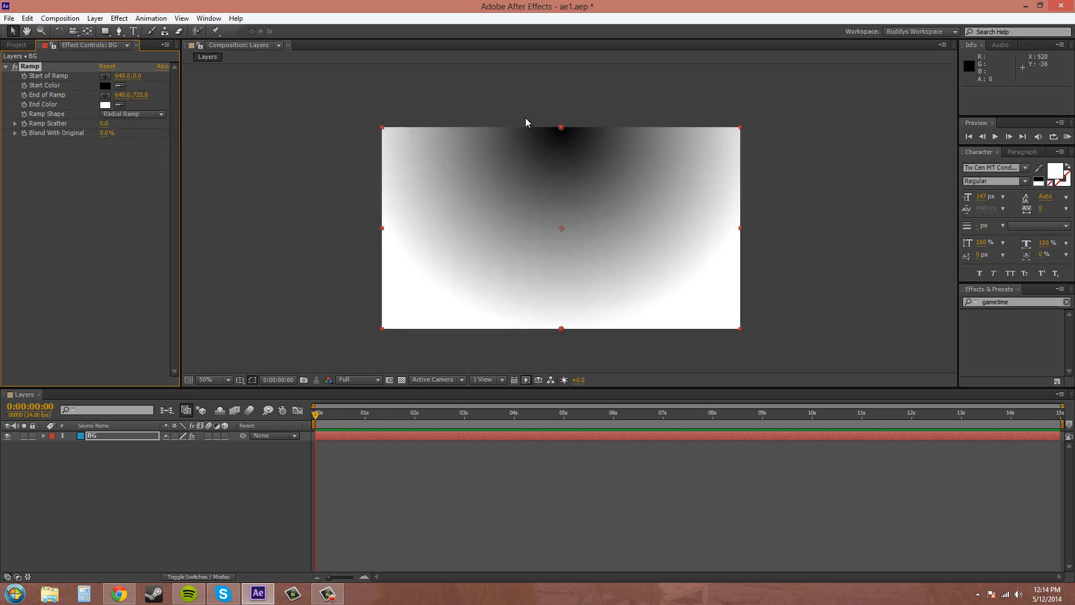
- Centre the ramp's start point at 640, 360 and move its end point below the frame to about 646, 1180
left_click_drag(562, 127, 565, 230)
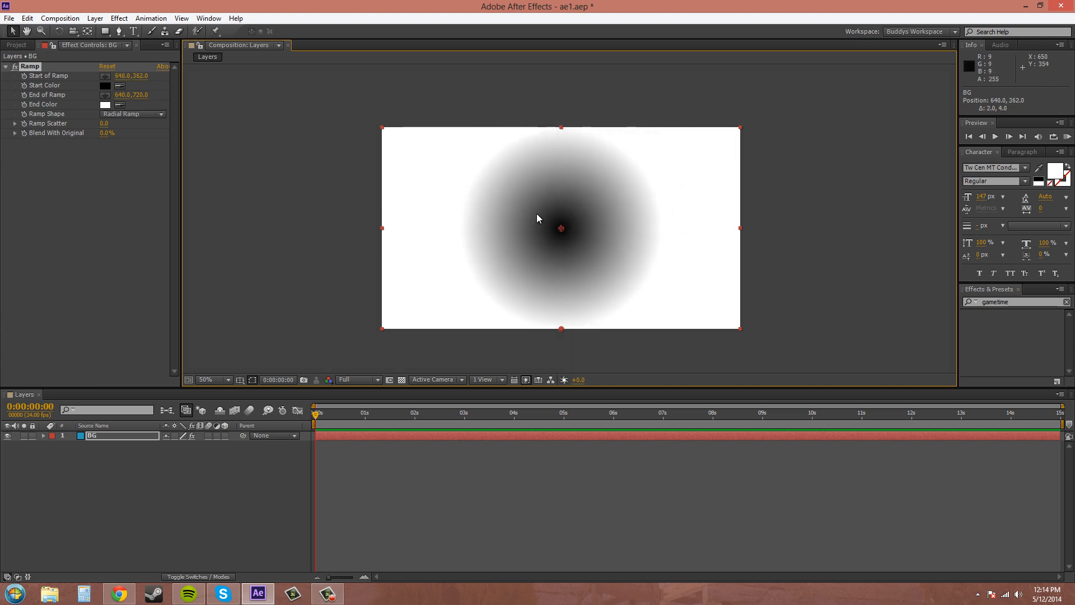
left_click(105, 78)
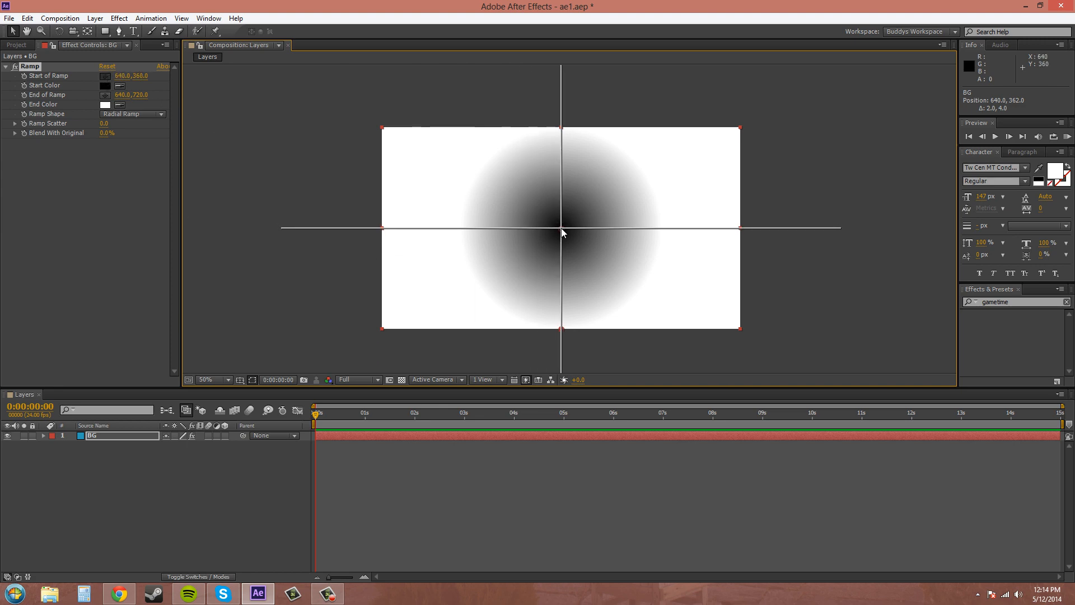
left_click(561, 229)
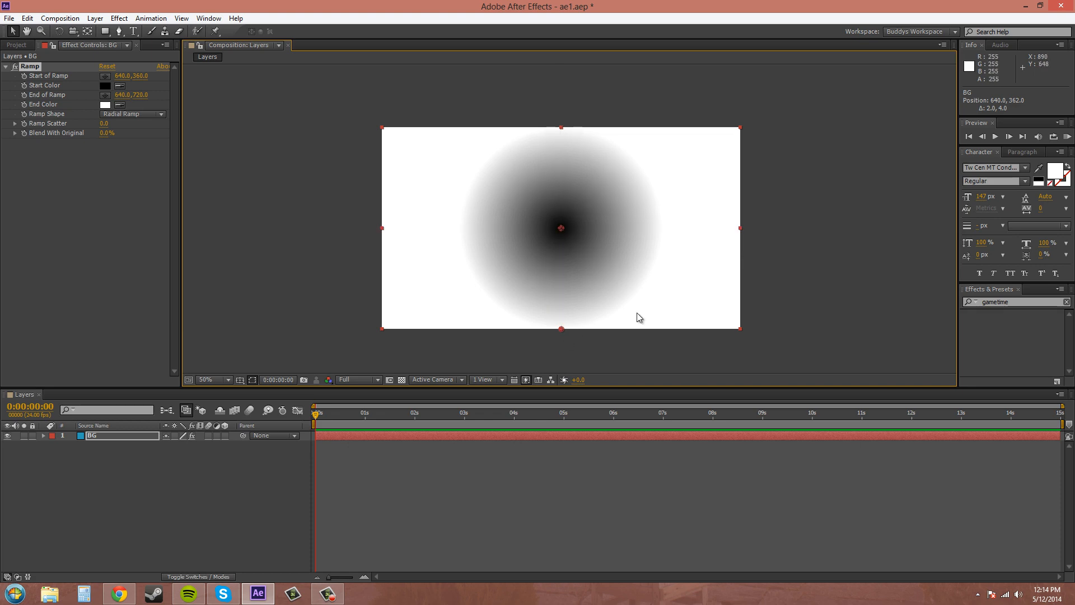
scroll(783, 269, "down", 5)
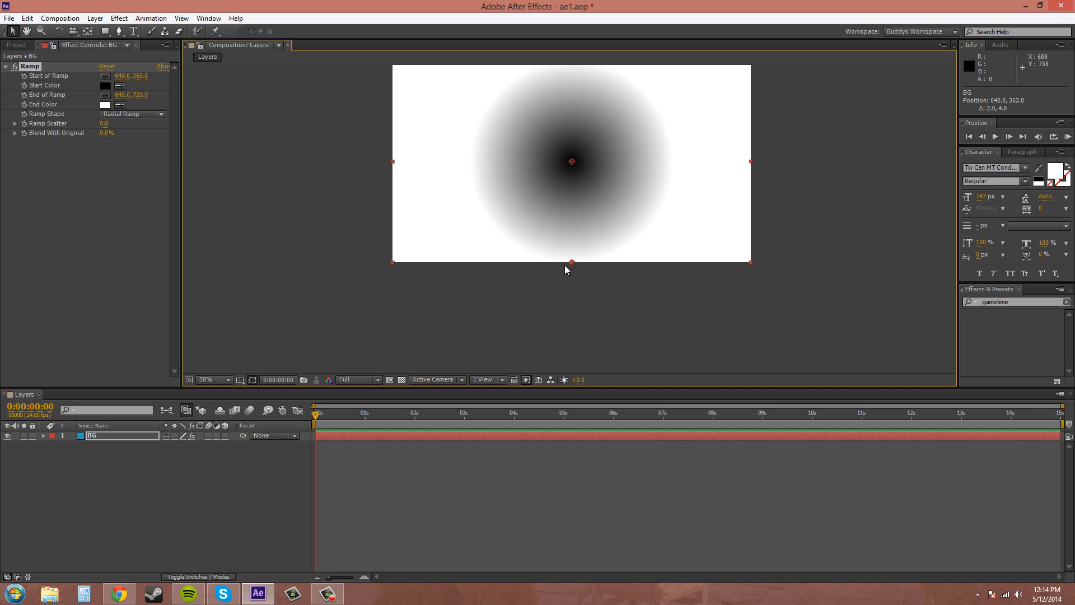
left_click_drag(573, 265, 575, 380)
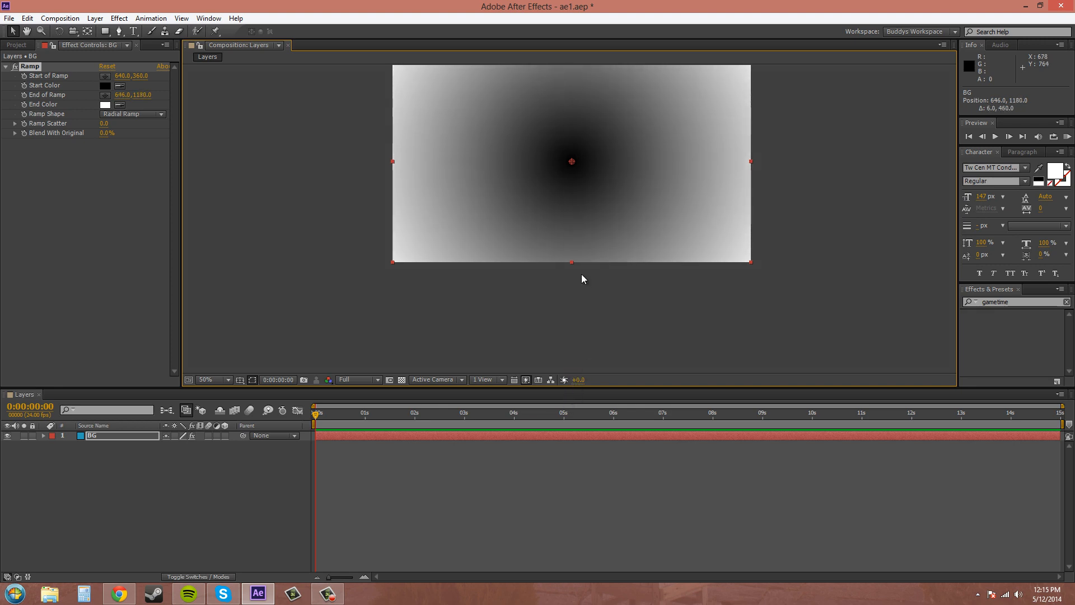
left_click_drag(581, 272, 571, 324)
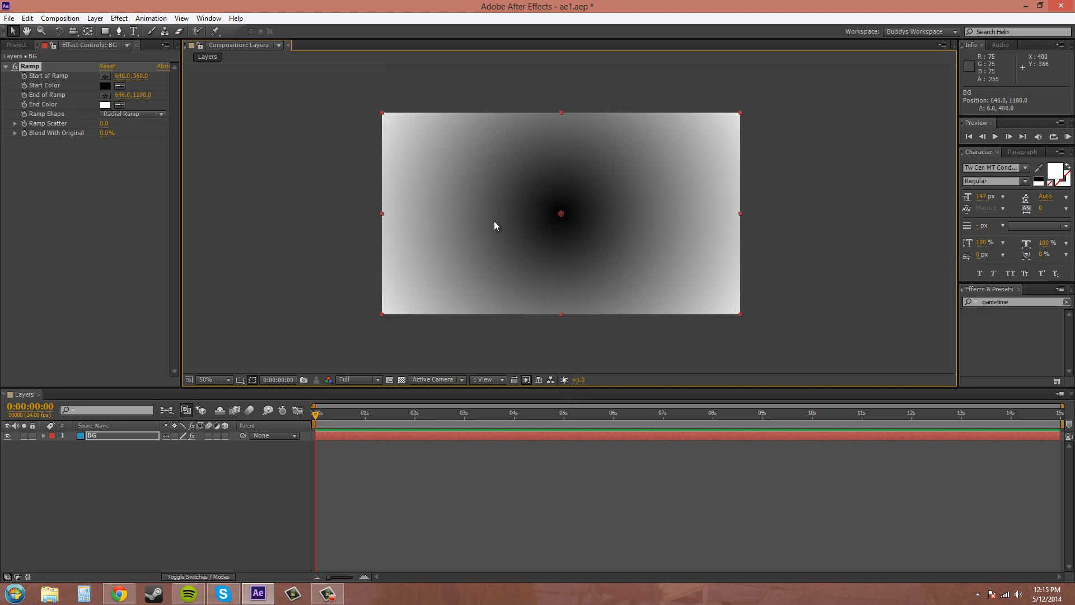
- Set the ramp's start color to light blue 52ACDF
left_click(105, 86)
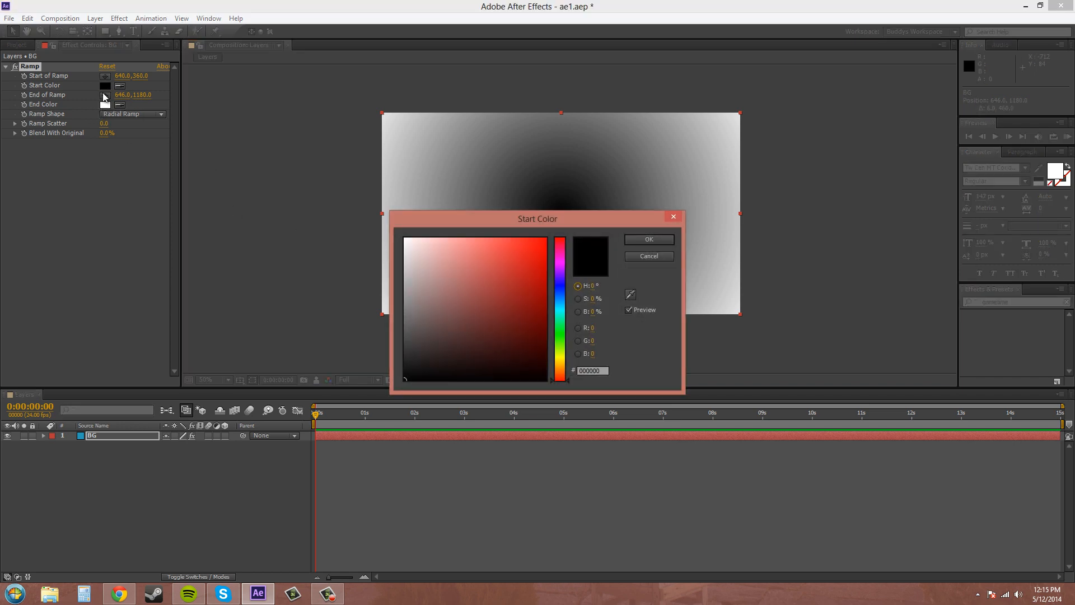
left_click(657, 257)
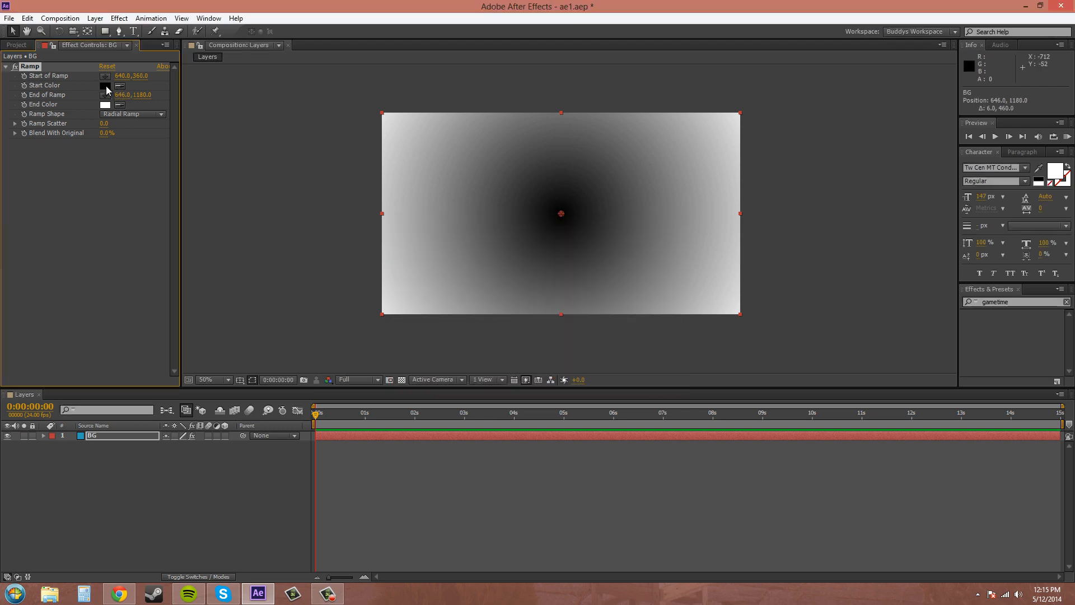
left_click(106, 86)
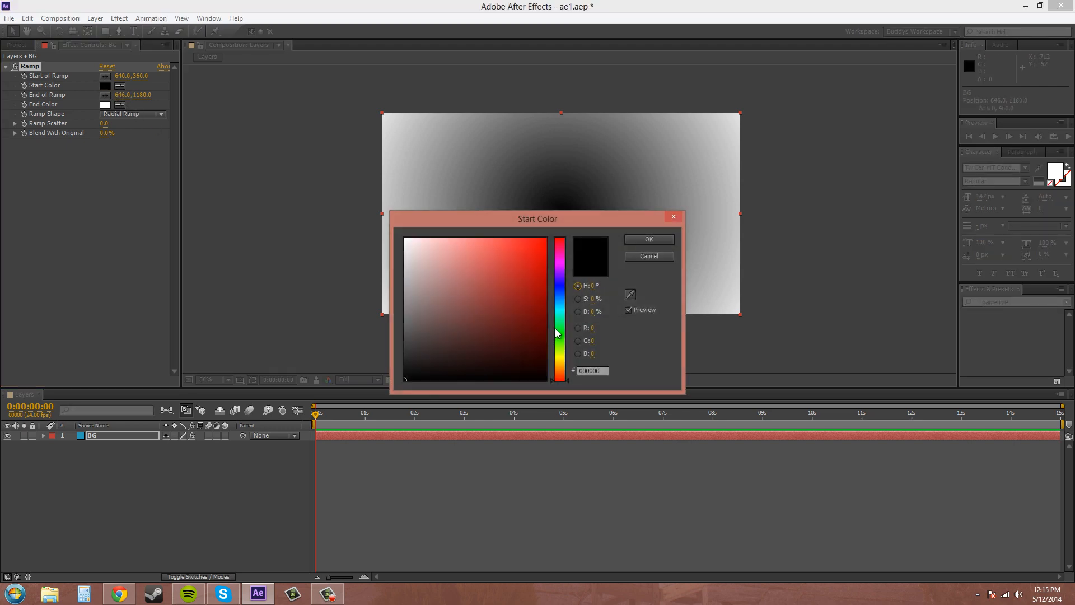
left_click_drag(562, 309, 562, 300)
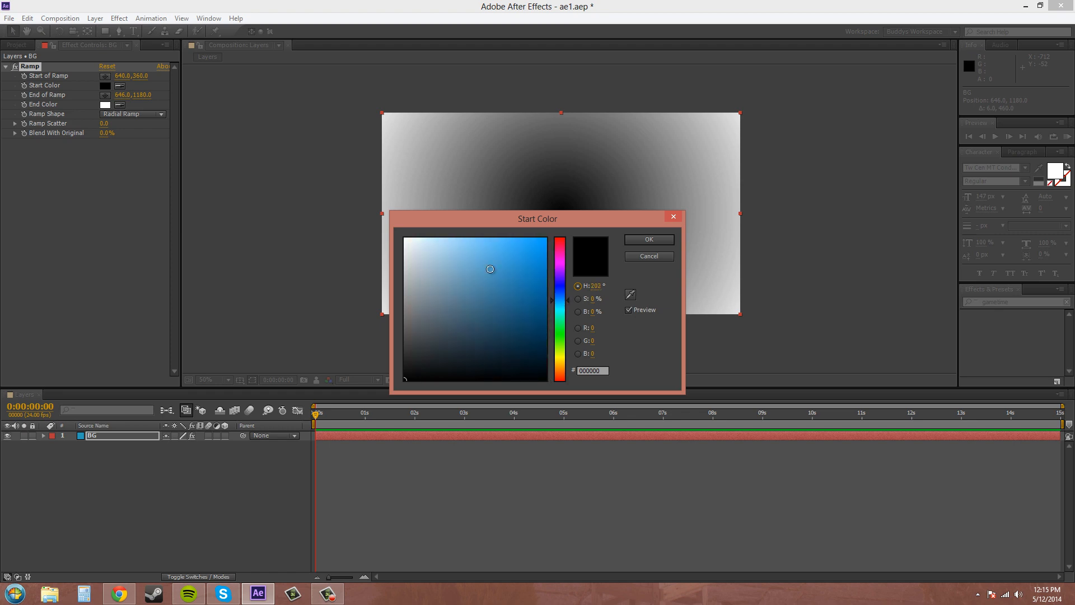
left_click_drag(490, 269, 494, 256)
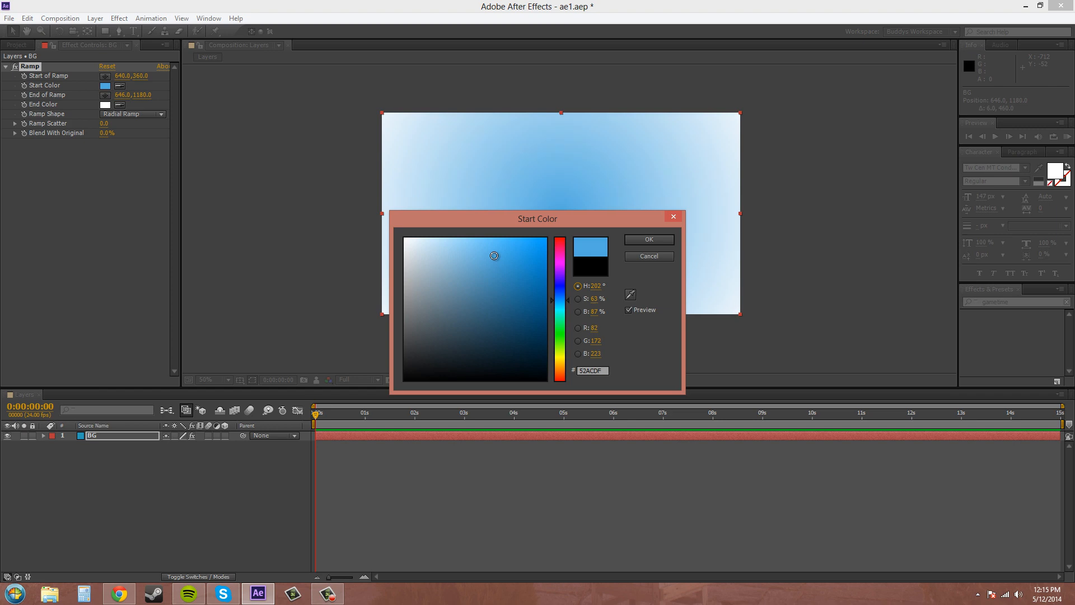
left_click(648, 239)
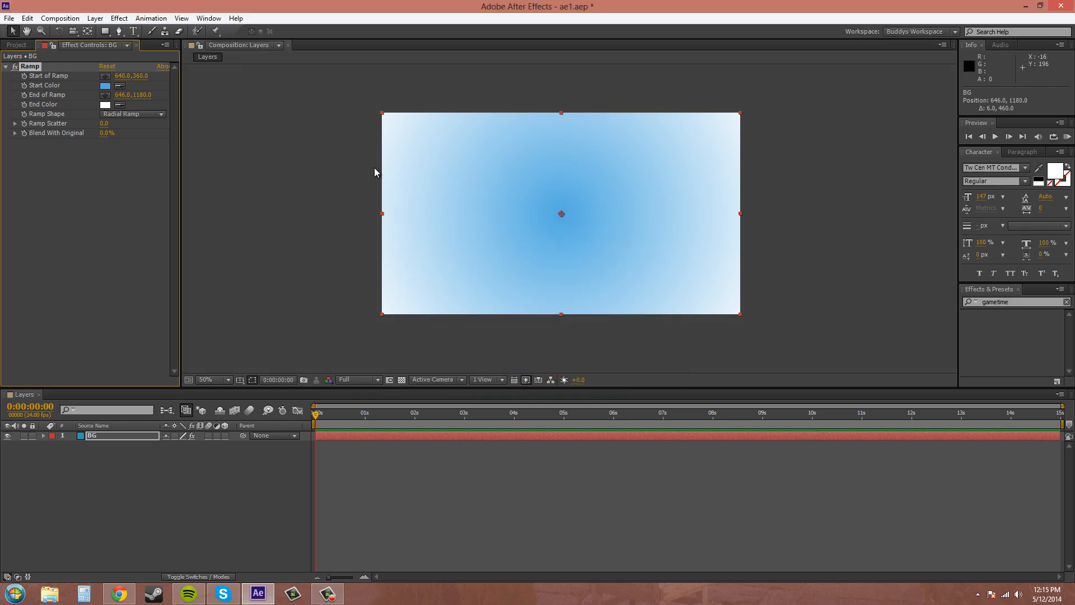
- Sample the composition's blue as the ramp's end color and darken it to 3178A1
left_click(105, 105)
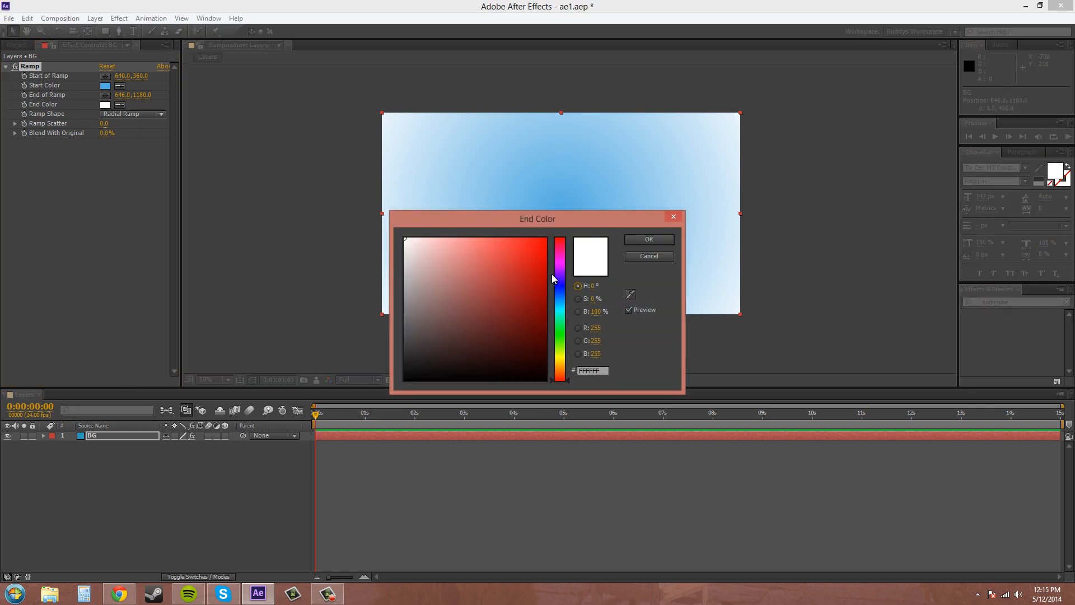
left_click(630, 295)
left_click(563, 199)
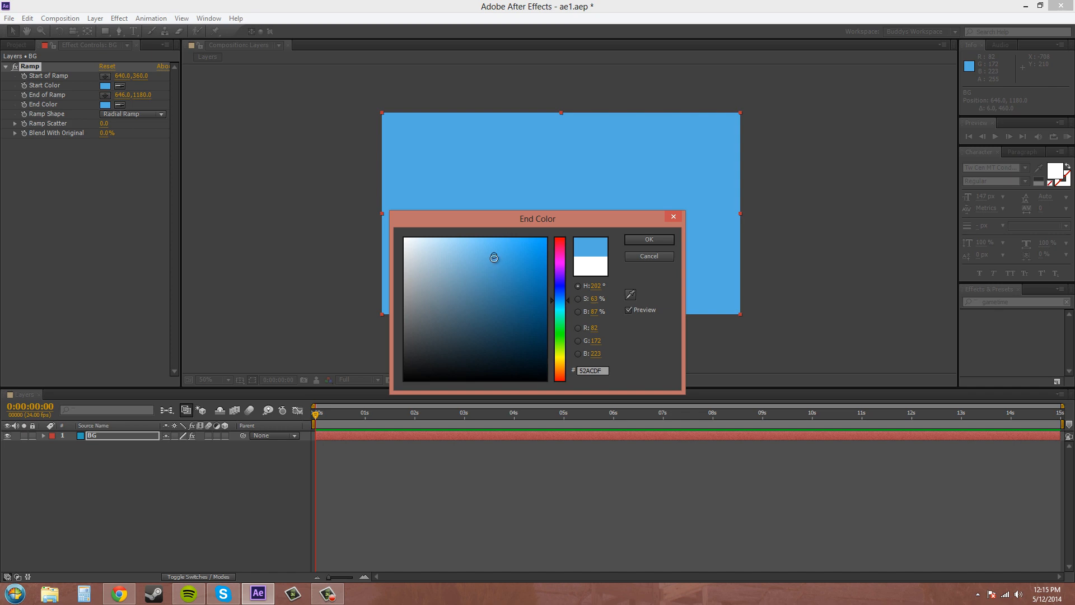
left_click_drag(493, 256, 504, 289)
left_click(648, 240)
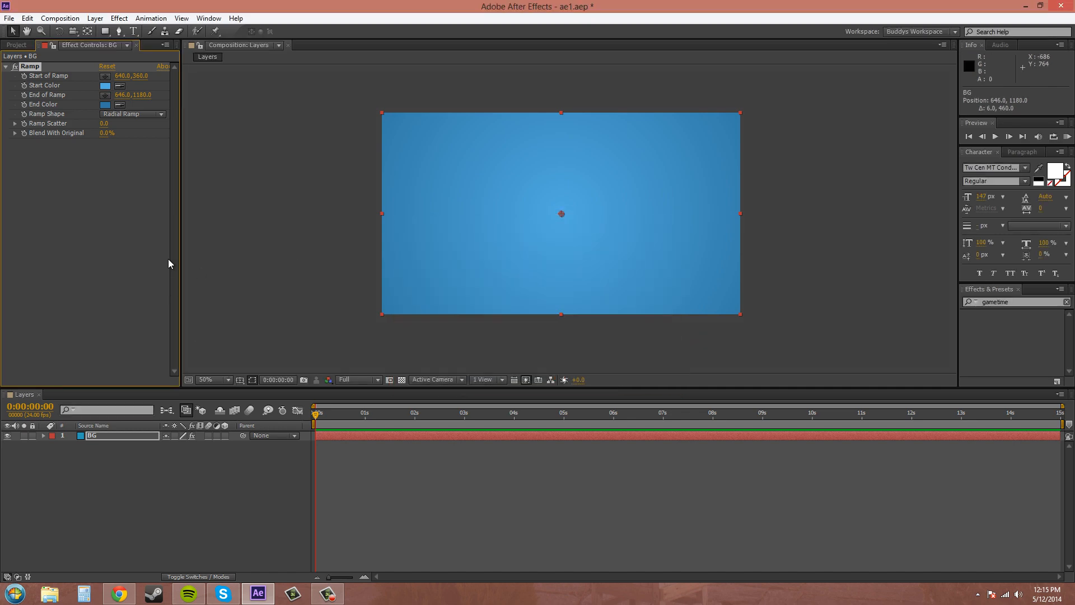
- Brighten the ramp's start color to 56B8F1
left_click(367, 228)
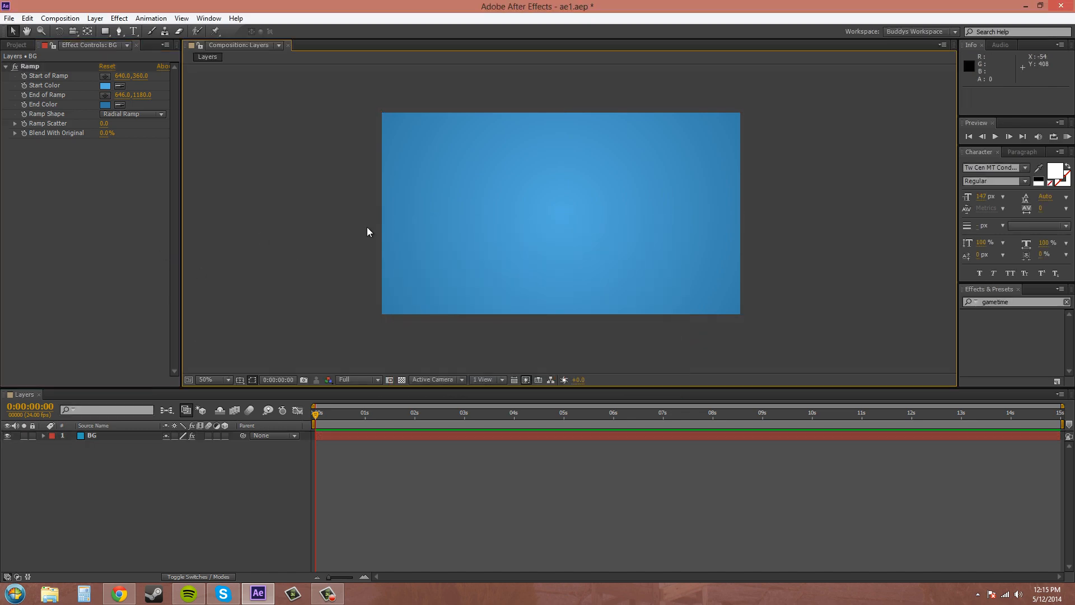
left_click(105, 87)
mouse_move(496, 268)
left_mouse_down()
mouse_move(483, 245)
mouse_move(496, 246)
left_mouse_up()
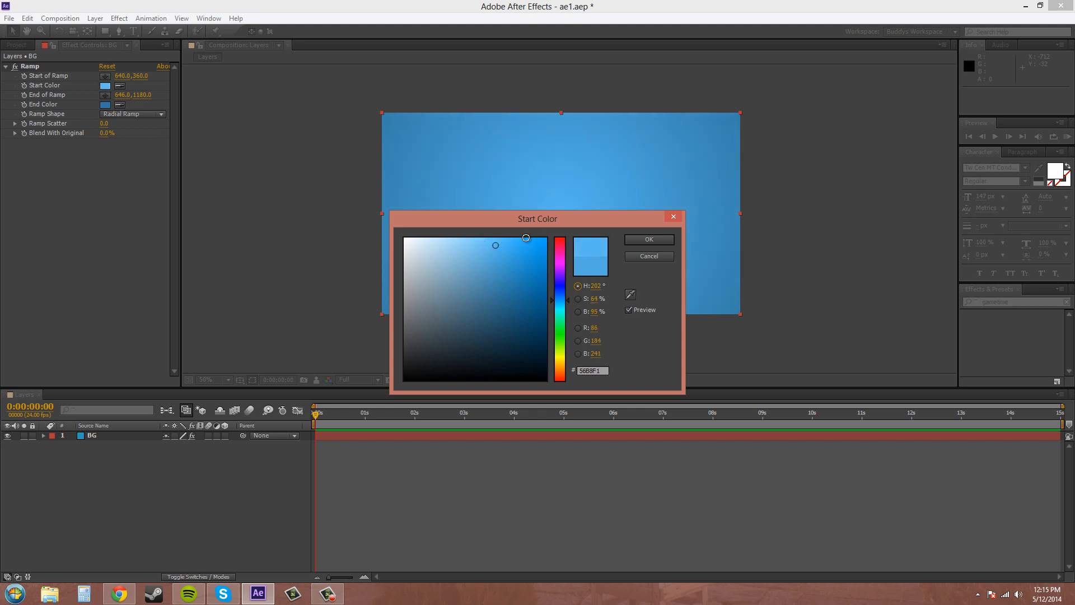
left_click(649, 239)
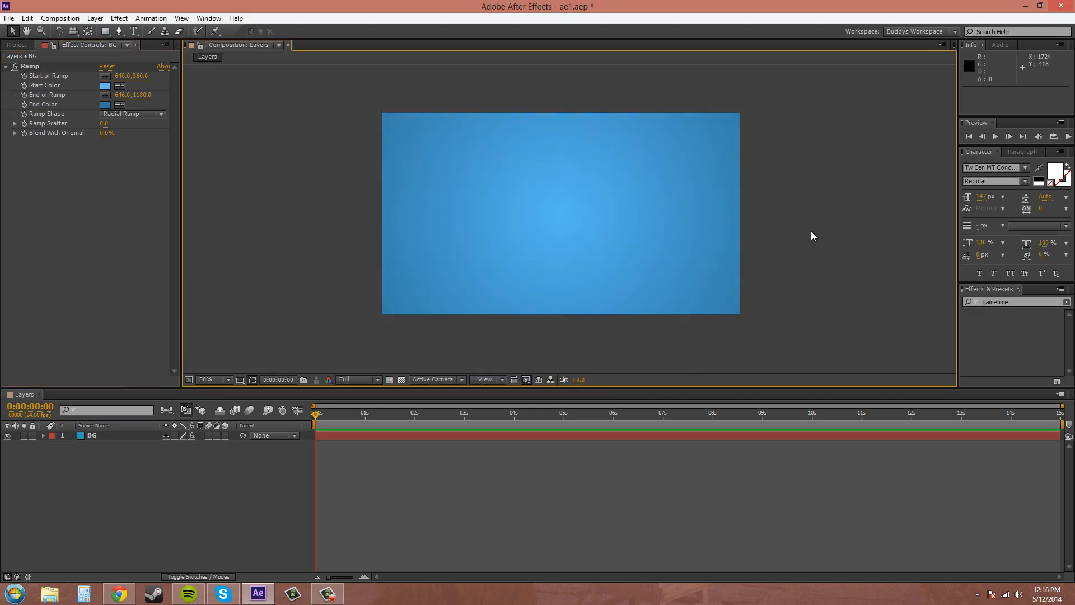
- Darken the ramp's end color to a deeper blue
scroll(766, 241, "down", 2)
scroll(596, 255, "up", 2)
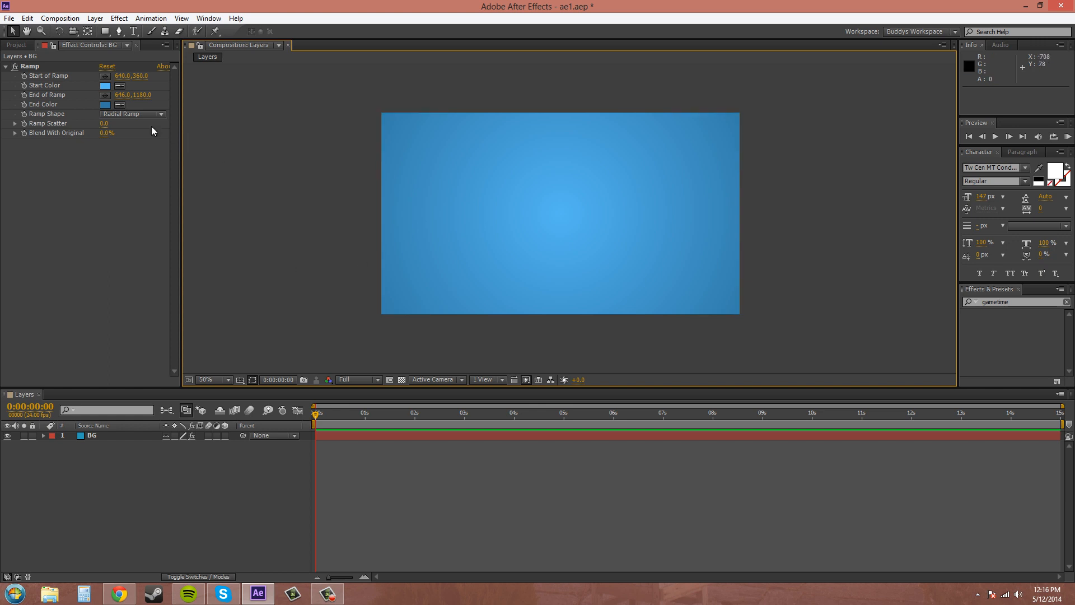
left_click(106, 105)
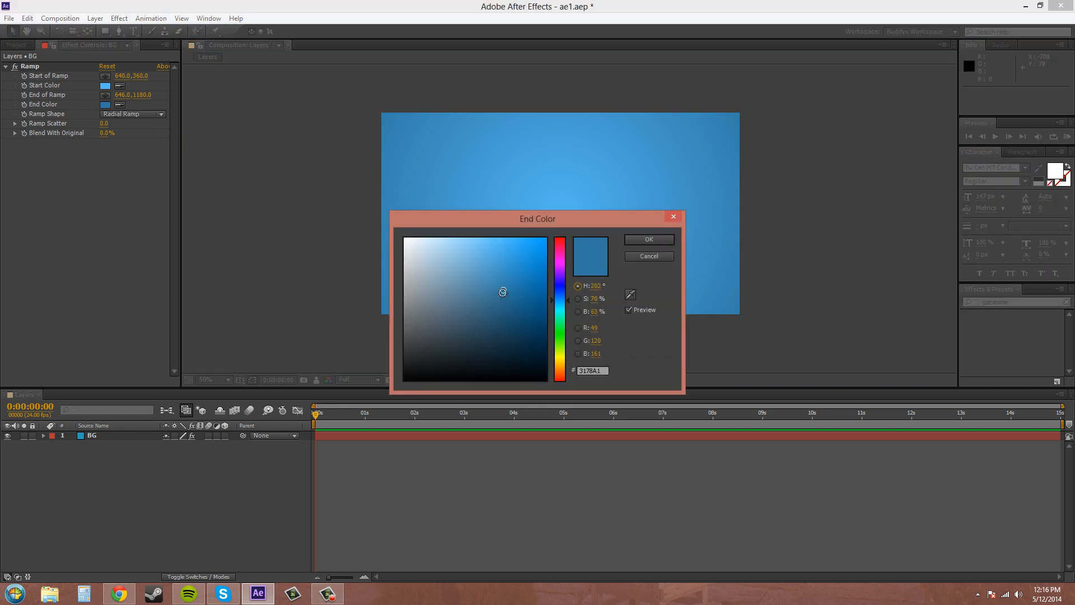
mouse_move(503, 292)
left_mouse_down()
mouse_move(480, 300)
mouse_move(491, 300)
left_mouse_up()
left_click(648, 238)
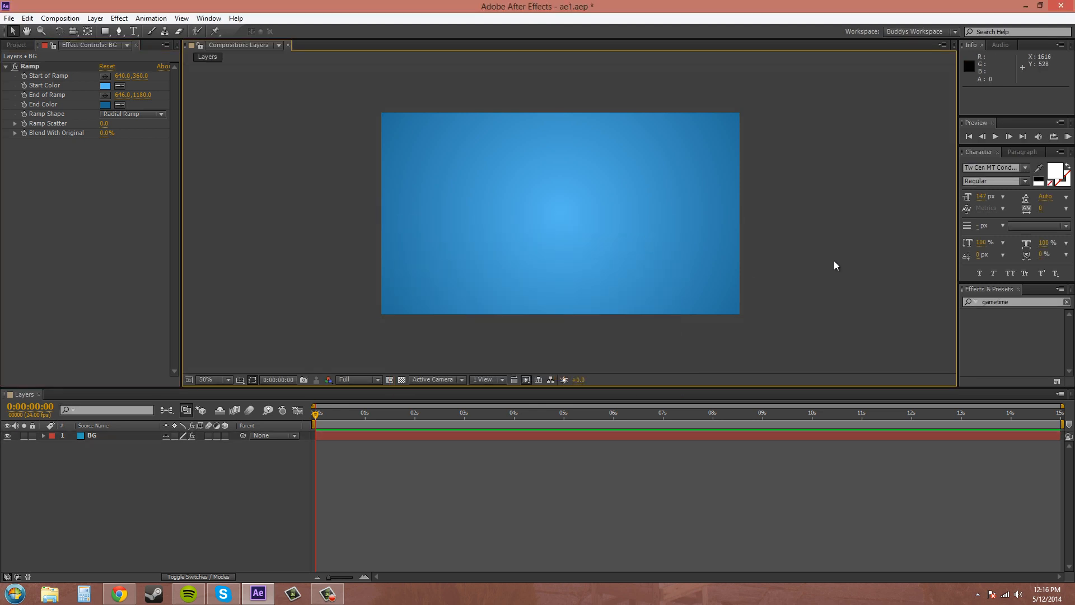
- Lock the BG layer and collapse its Ramp effect settings
scroll(567, 258, "down", 1)
scroll(569, 252, "up", 2)
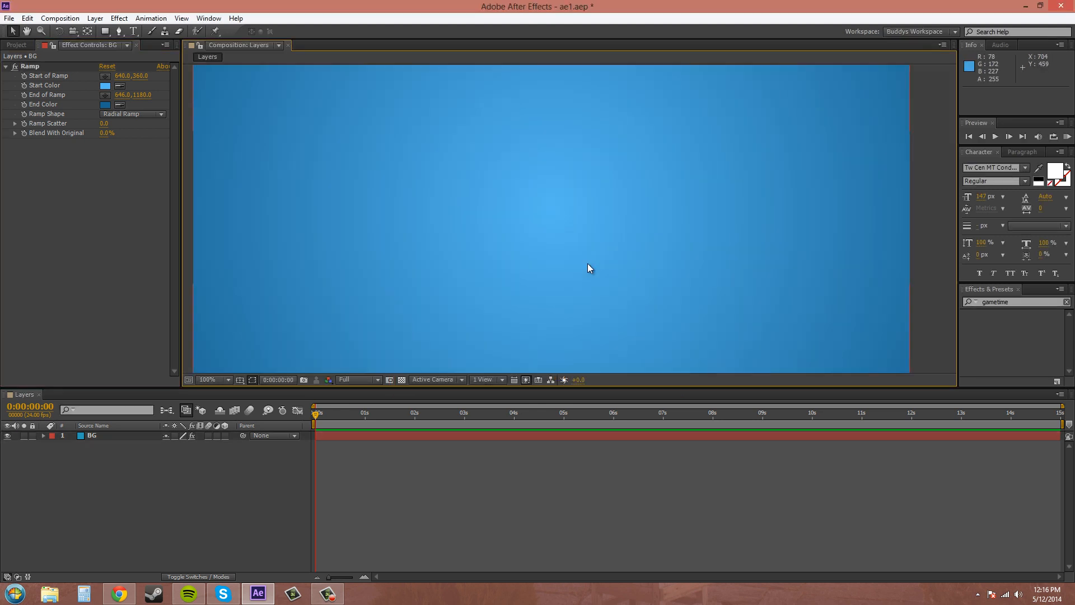
scroll(587, 263, "down", 1)
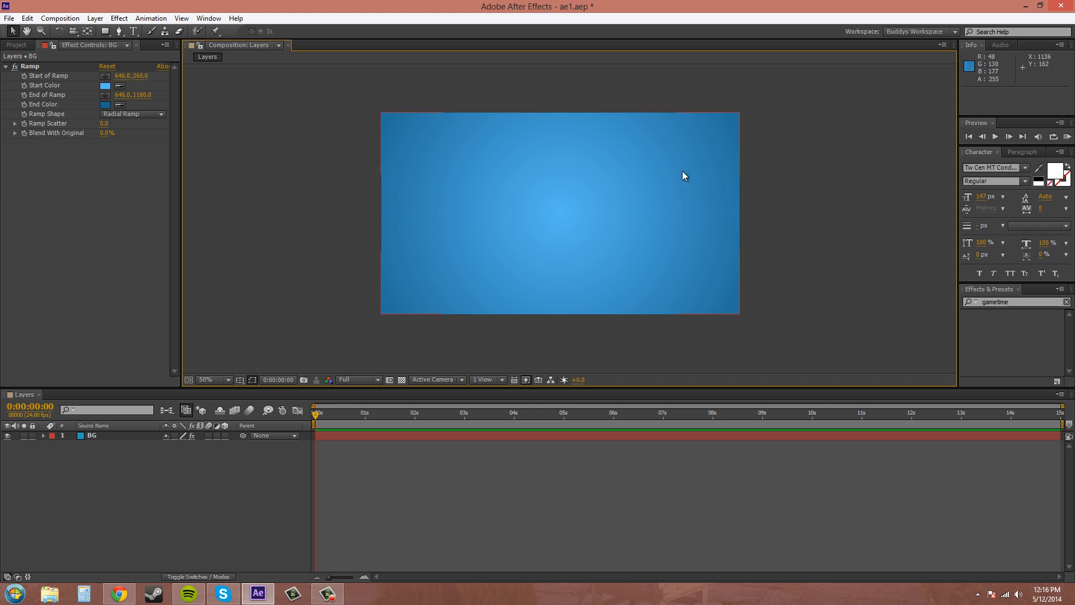
left_click(33, 435)
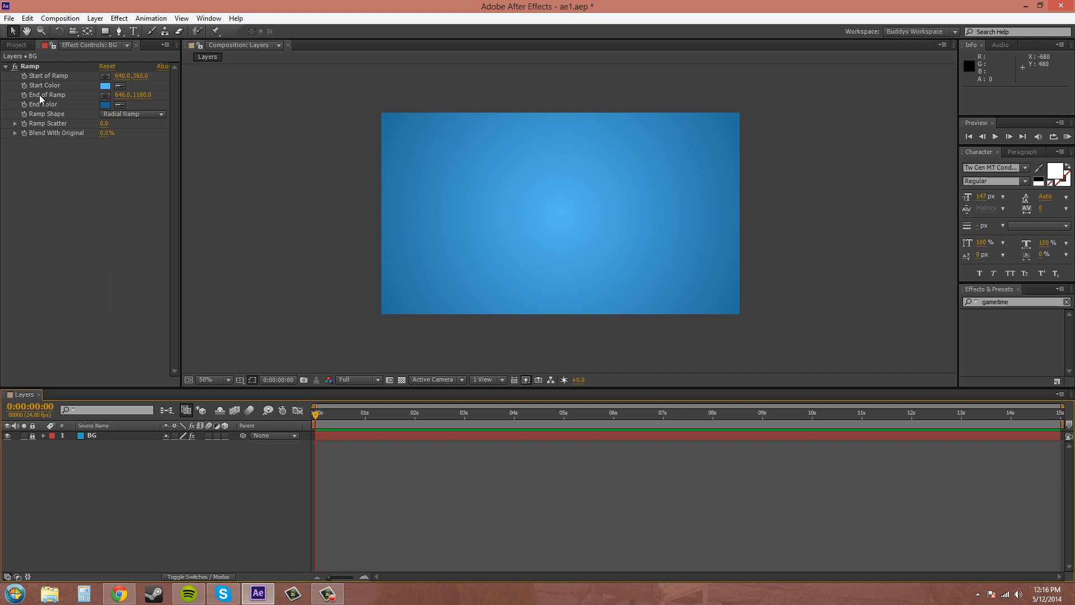
left_click(4, 68)
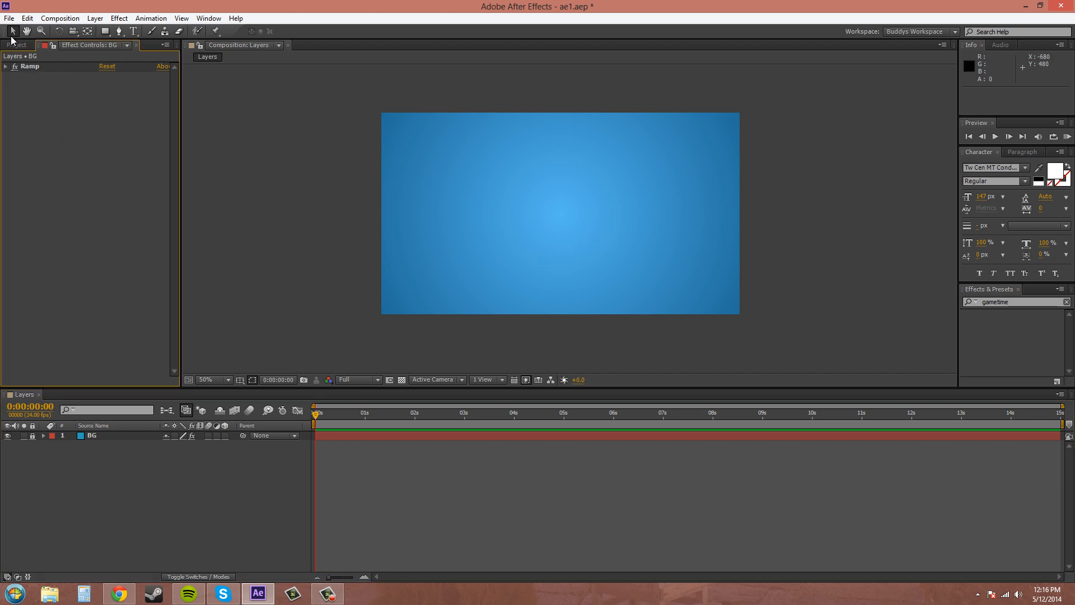
- Bring the project contents back into view and create a text layer reading "3D is Sweet"
left_click(12, 48)
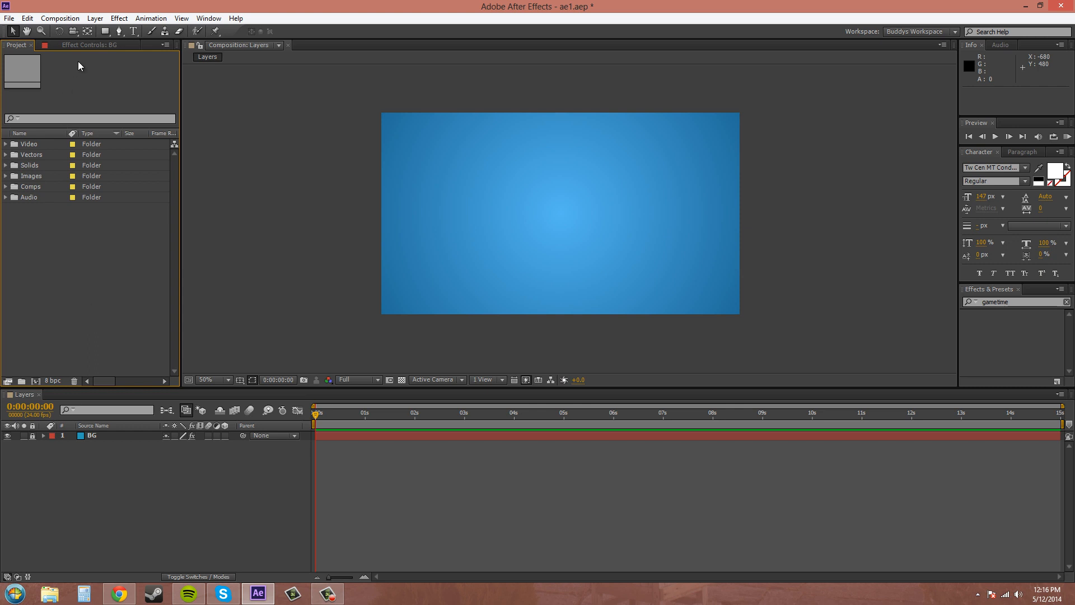
left_click(95, 18)
left_click(53, 458)
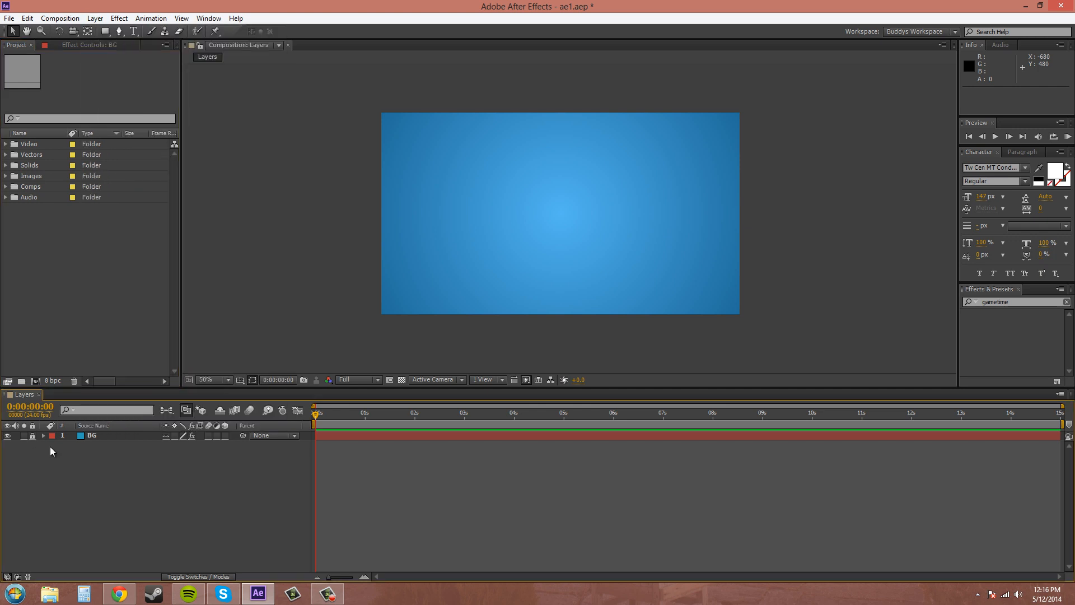
left_click(95, 18)
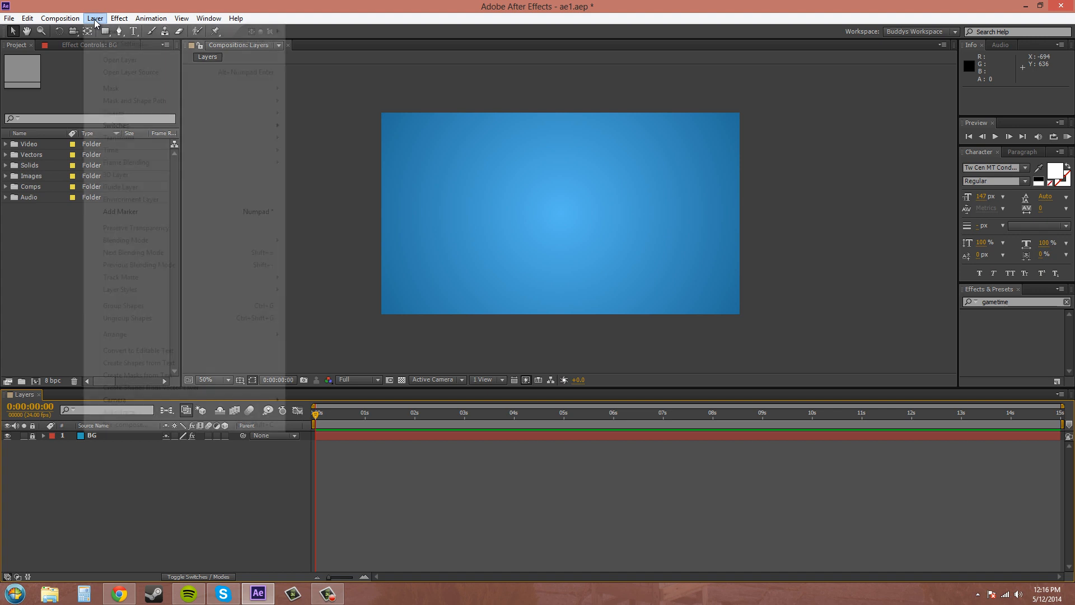
mouse_move(112, 32)
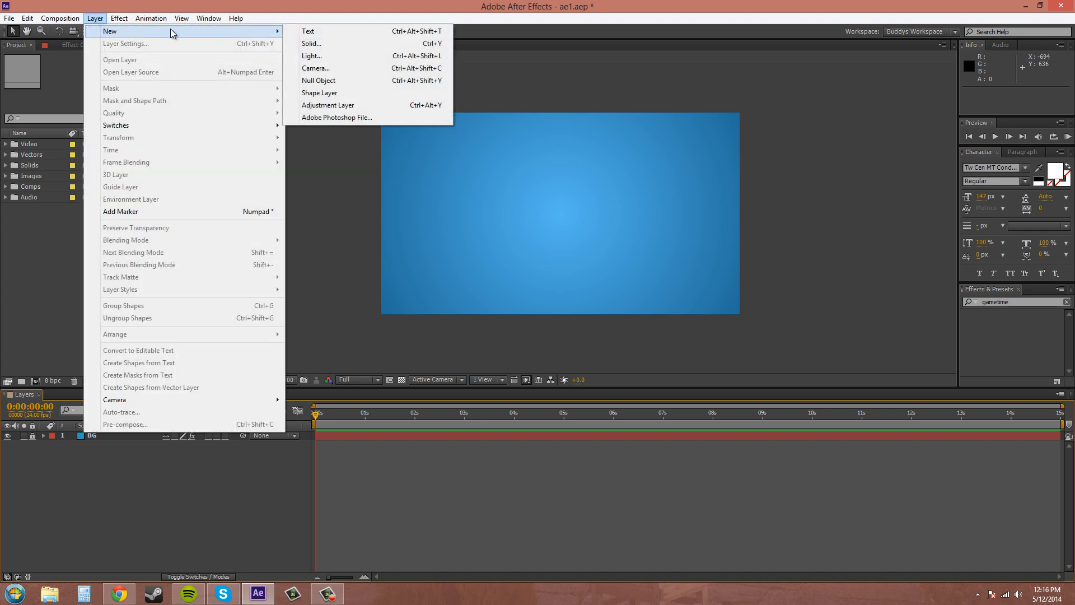
left_click(327, 32)
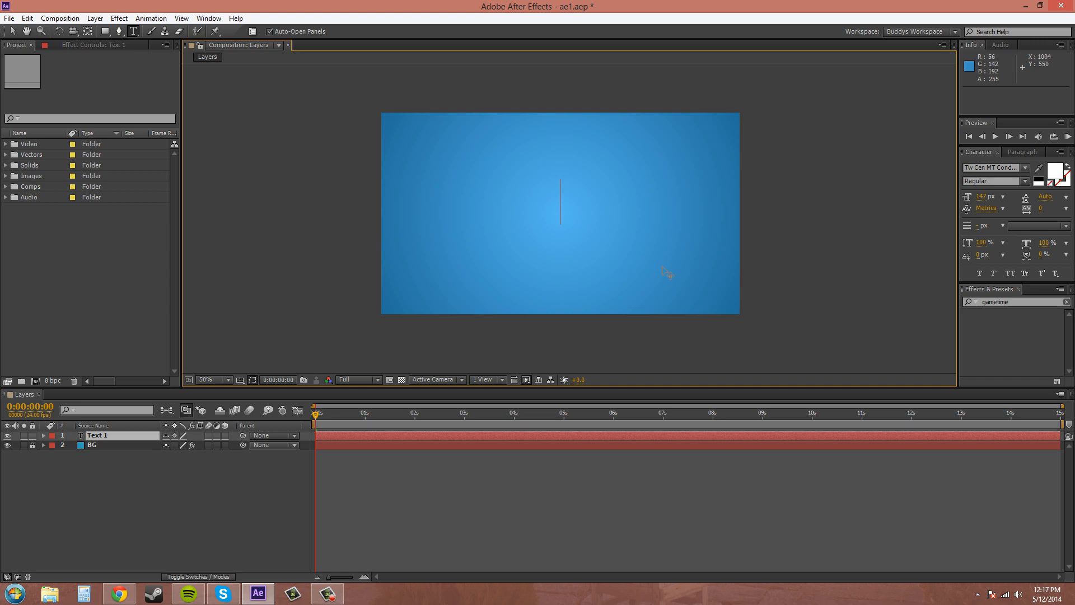
type("#")
key("BackSpace")
type("3D")
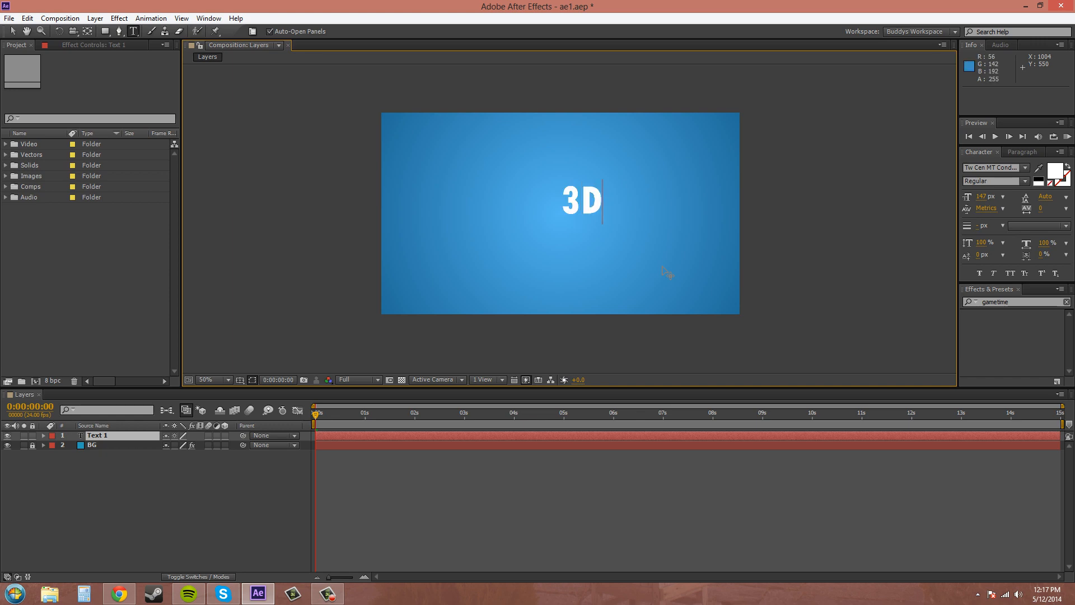
type(" is S")
type("weet")
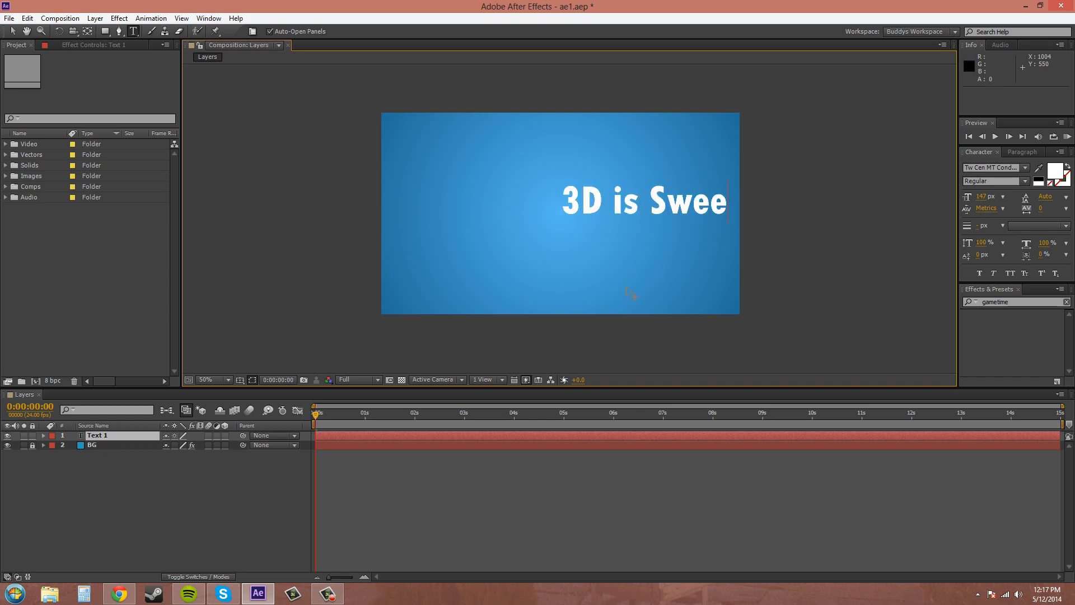
- Move the "3D is Sweet" text to the center of the composition and deselect it
left_click(12, 32)
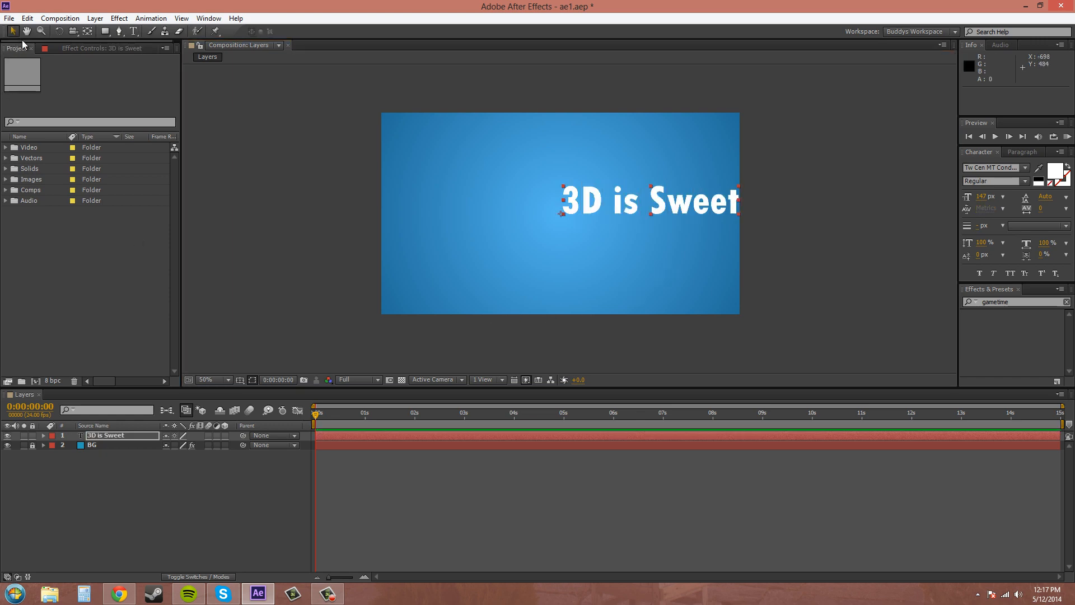
left_click_drag(678, 197, 593, 214)
left_click(841, 223)
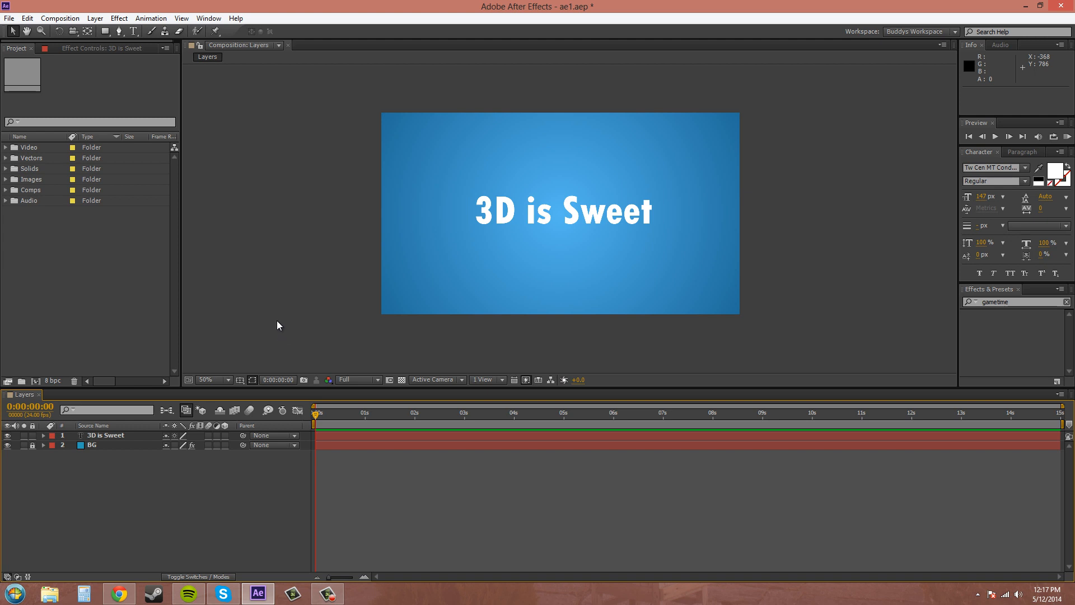
- Create a two-node camera named Main Camera with the 50mm preset, and leave it deselected
left_click(102, 21)
mouse_move(207, 33)
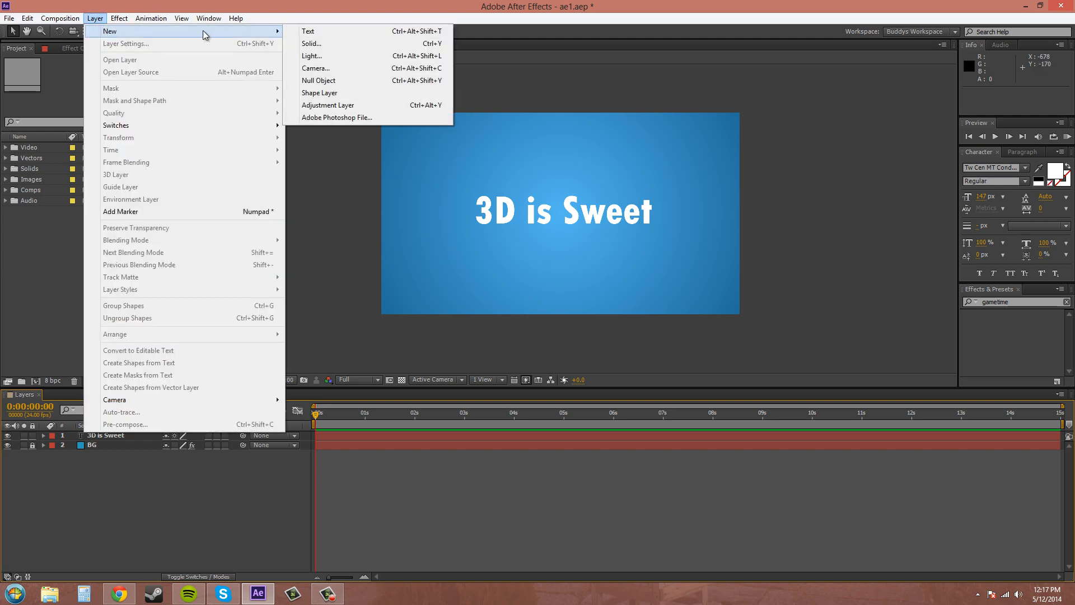
left_click(335, 67)
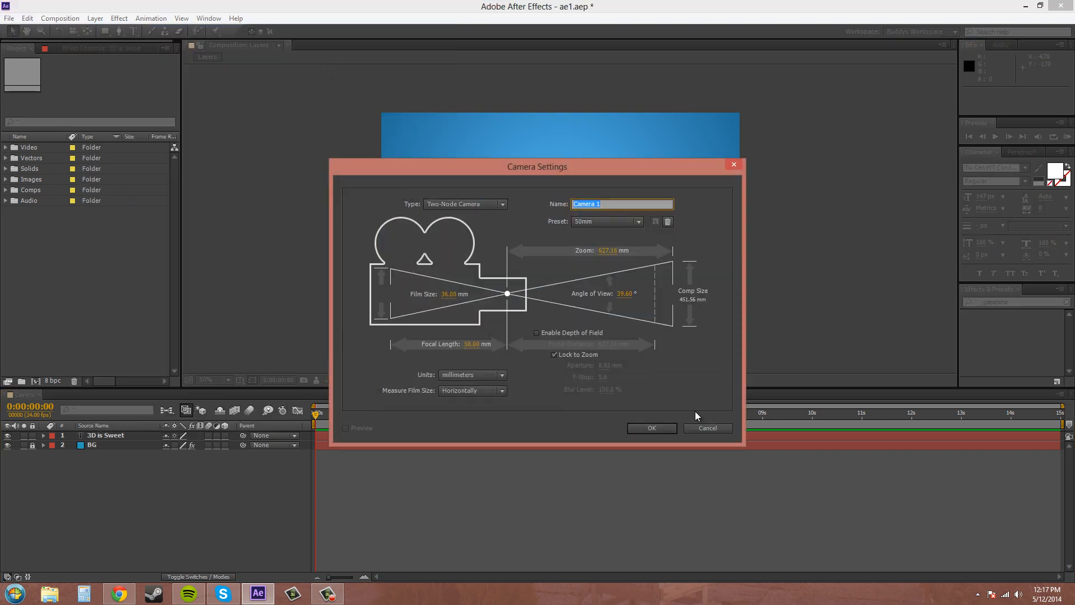
left_click(597, 222)
left_click(603, 315)
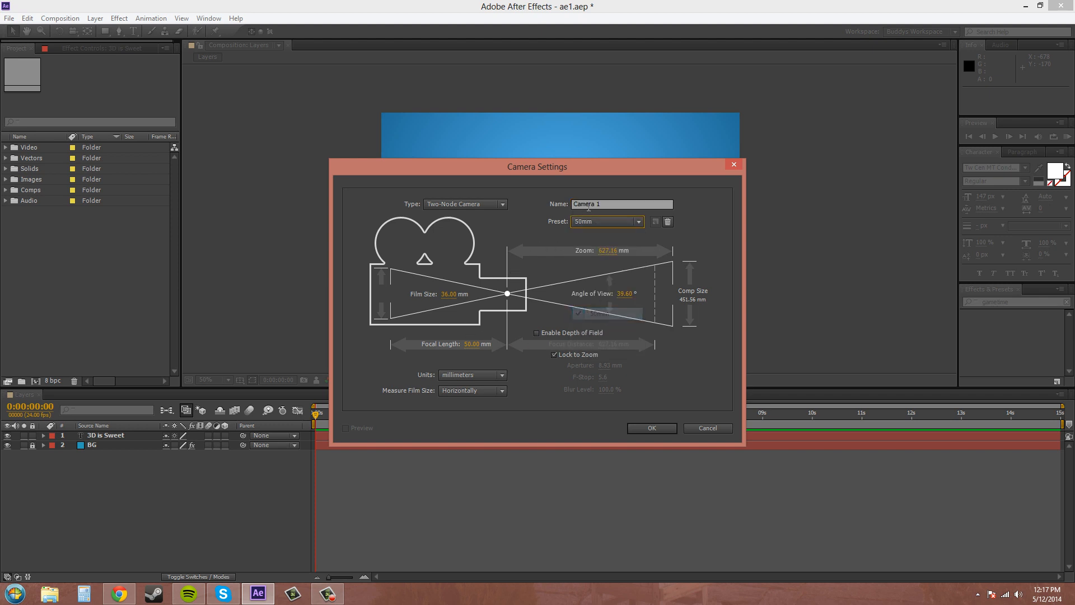
key("shift+Tab")
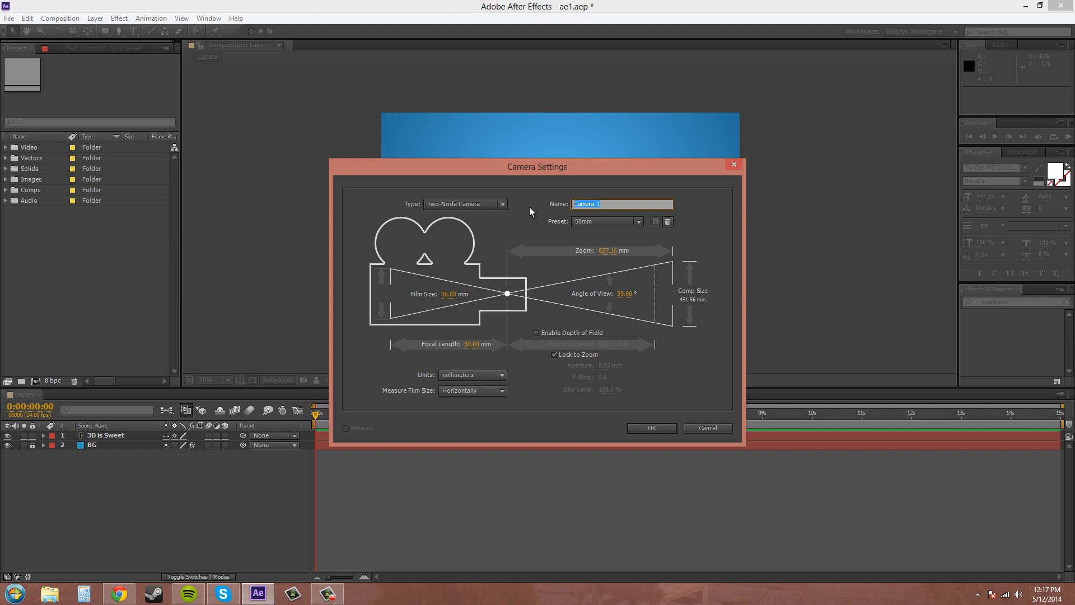
type("Main Camera")
left_click(644, 428)
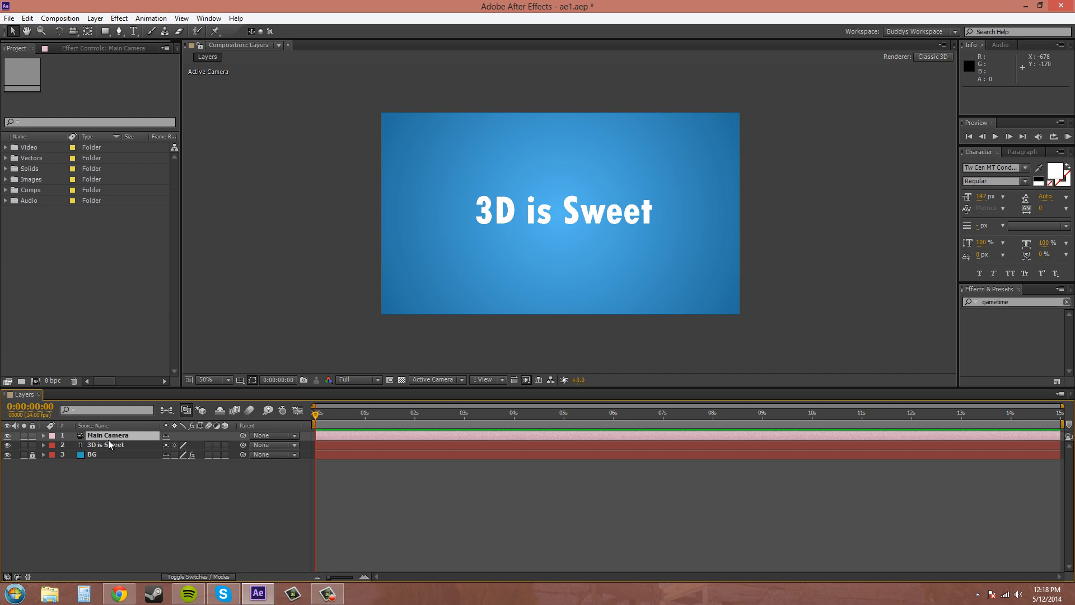
left_click(264, 354)
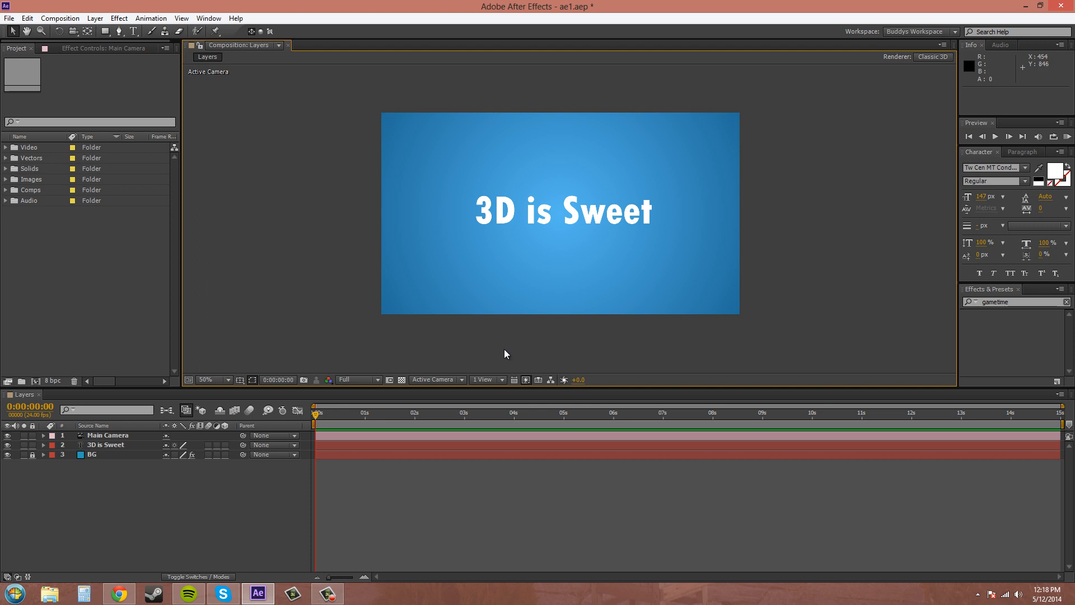
- Show the composition through Main Camera in a 2 Views - Horizontal layout and make the Active Camera view current
left_click(461, 381)
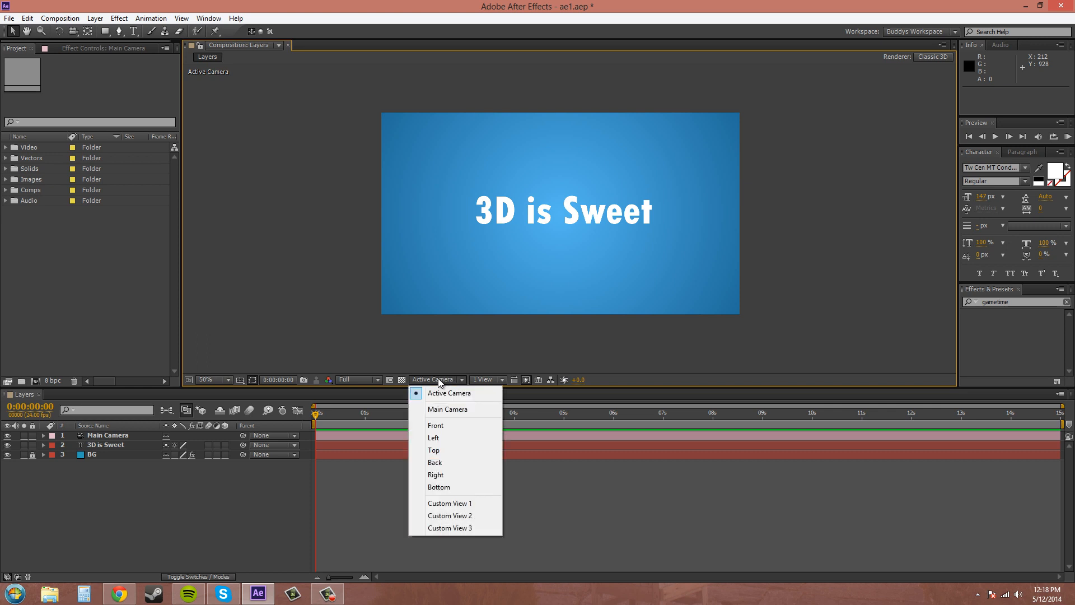
left_click(449, 410)
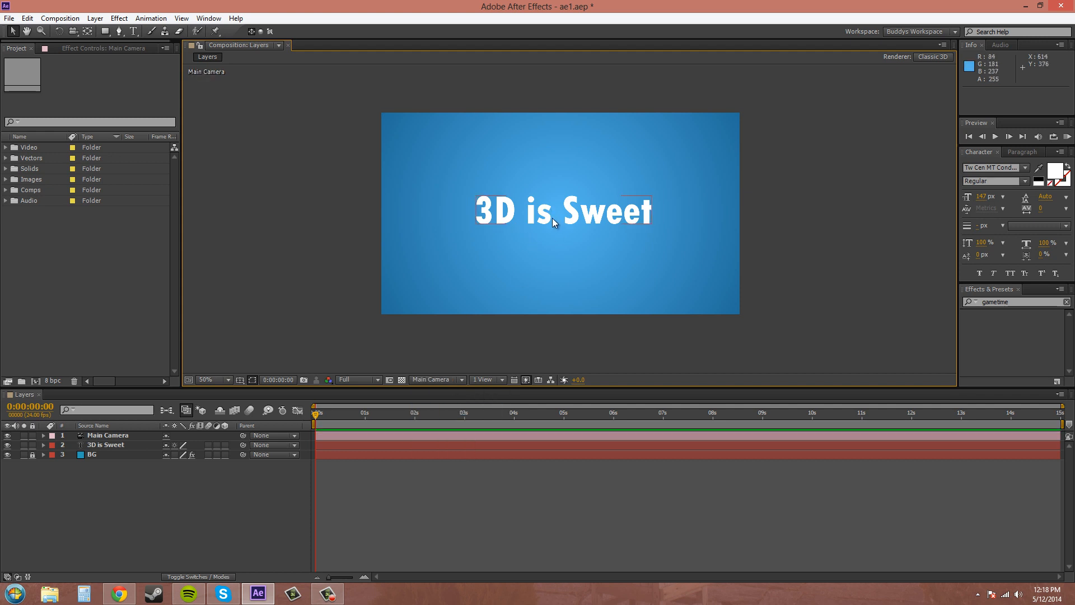
left_click(500, 384)
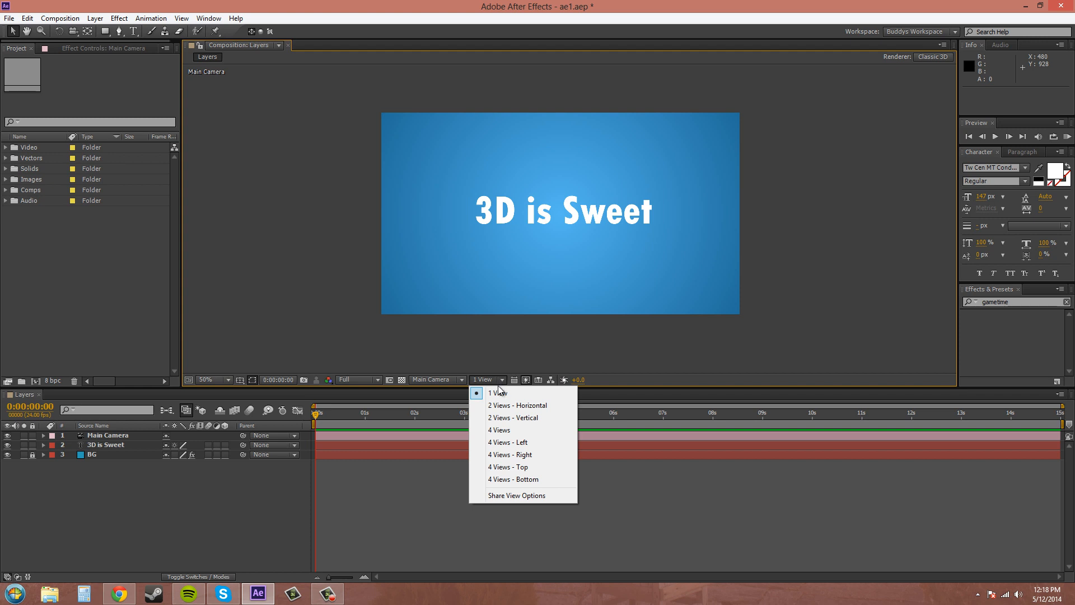
left_click(511, 422)
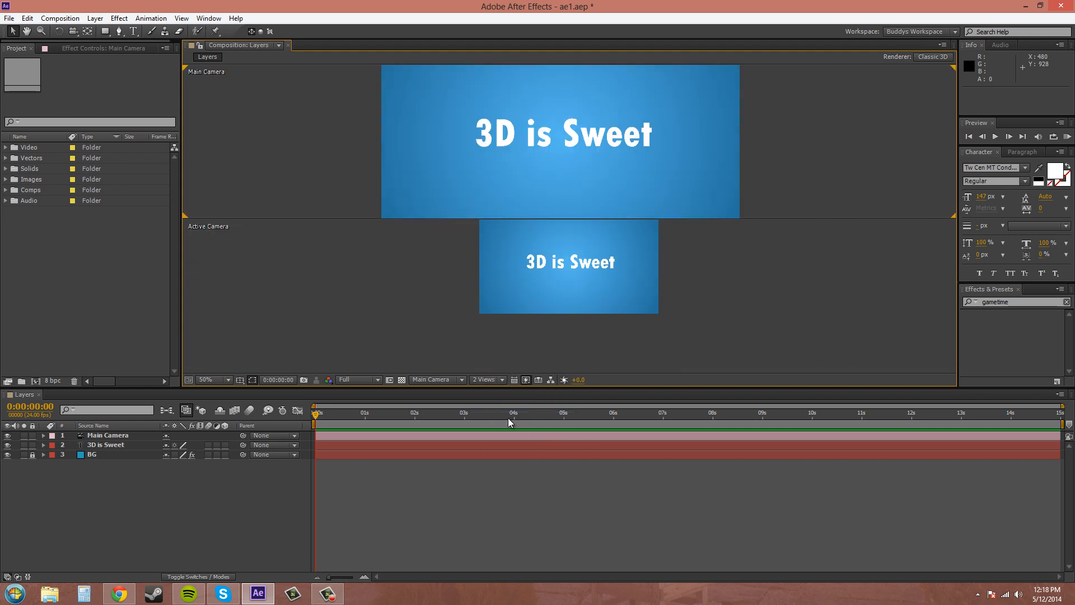
left_click(490, 383)
left_click(504, 405)
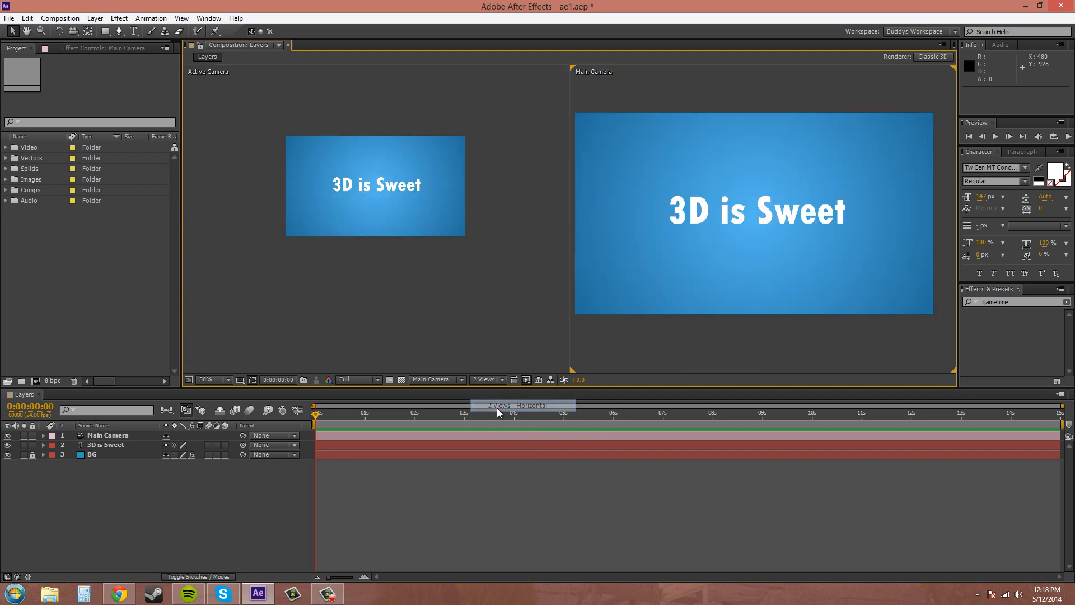
left_click(400, 191)
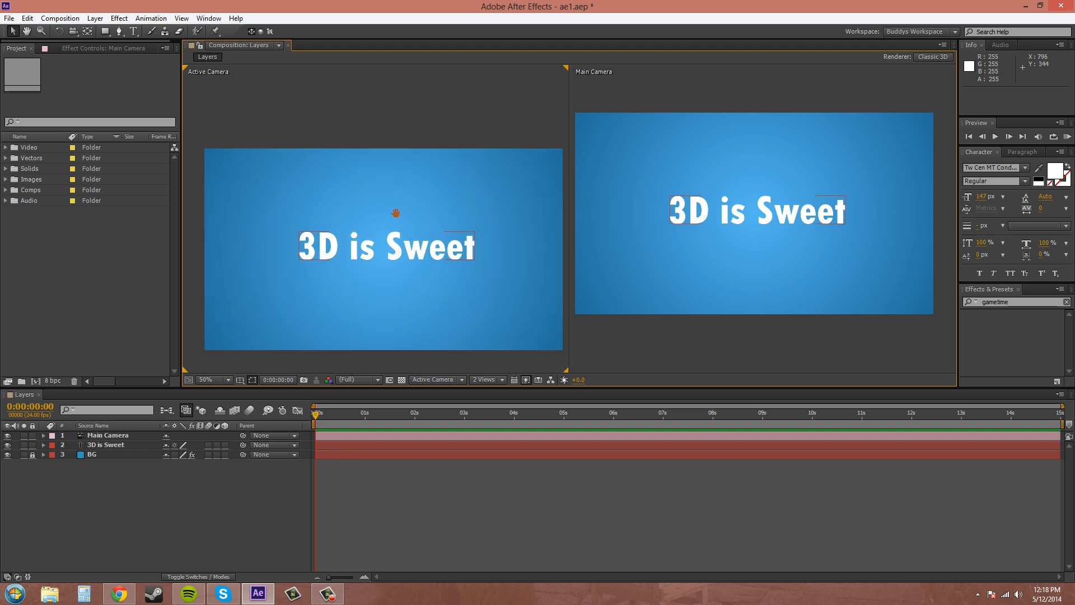